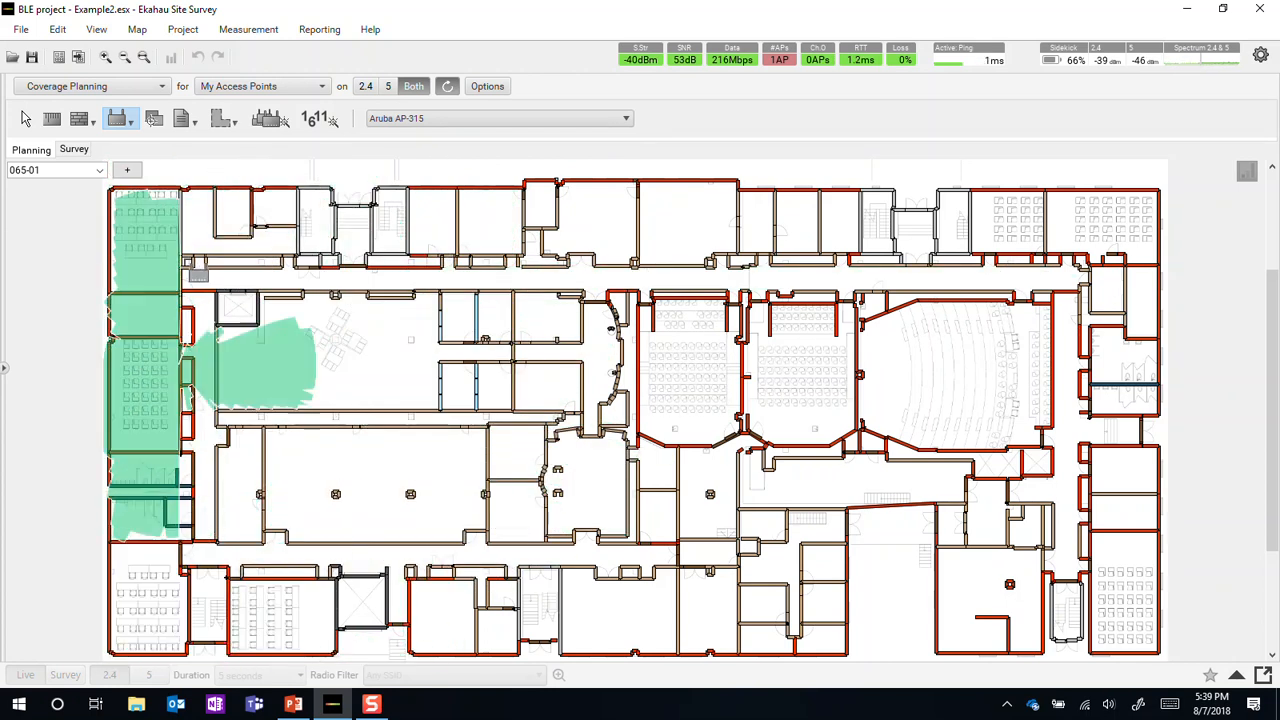
# Review the project's coverage requirements for Voice + Data, including the minimum signal strength criterion.
pyautogui.click(184, 33)
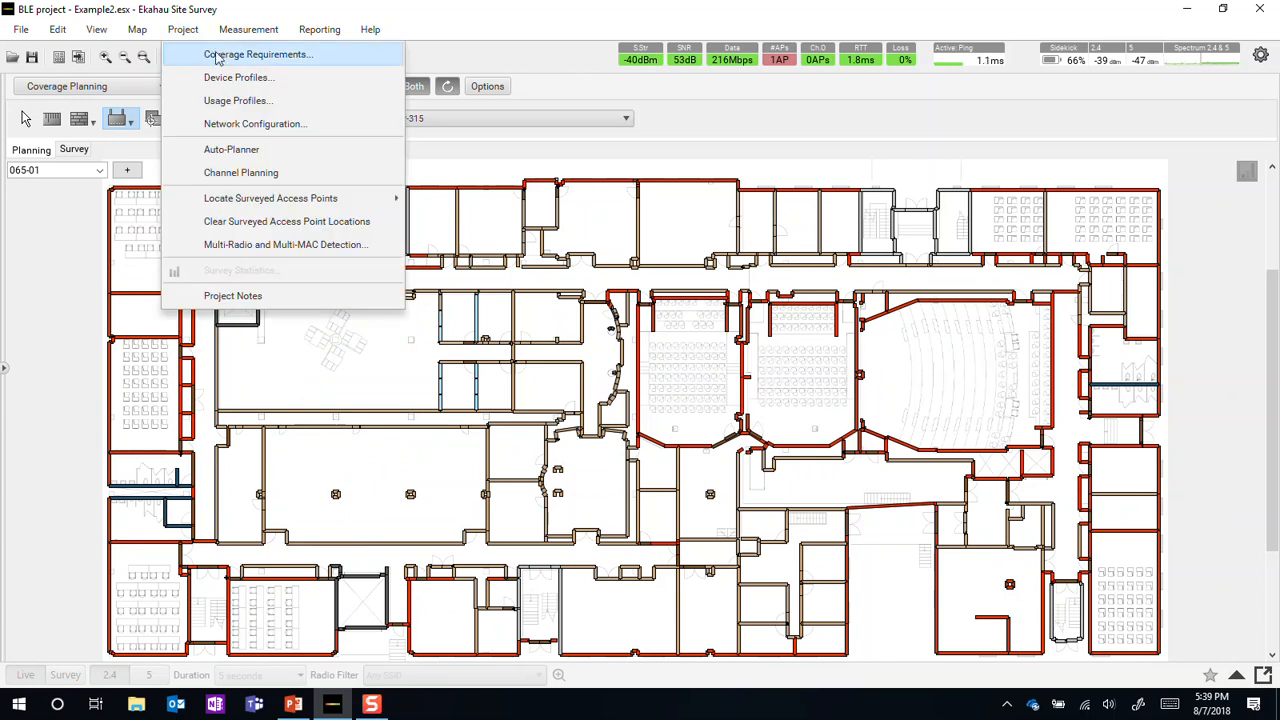
pyautogui.click(221, 57)
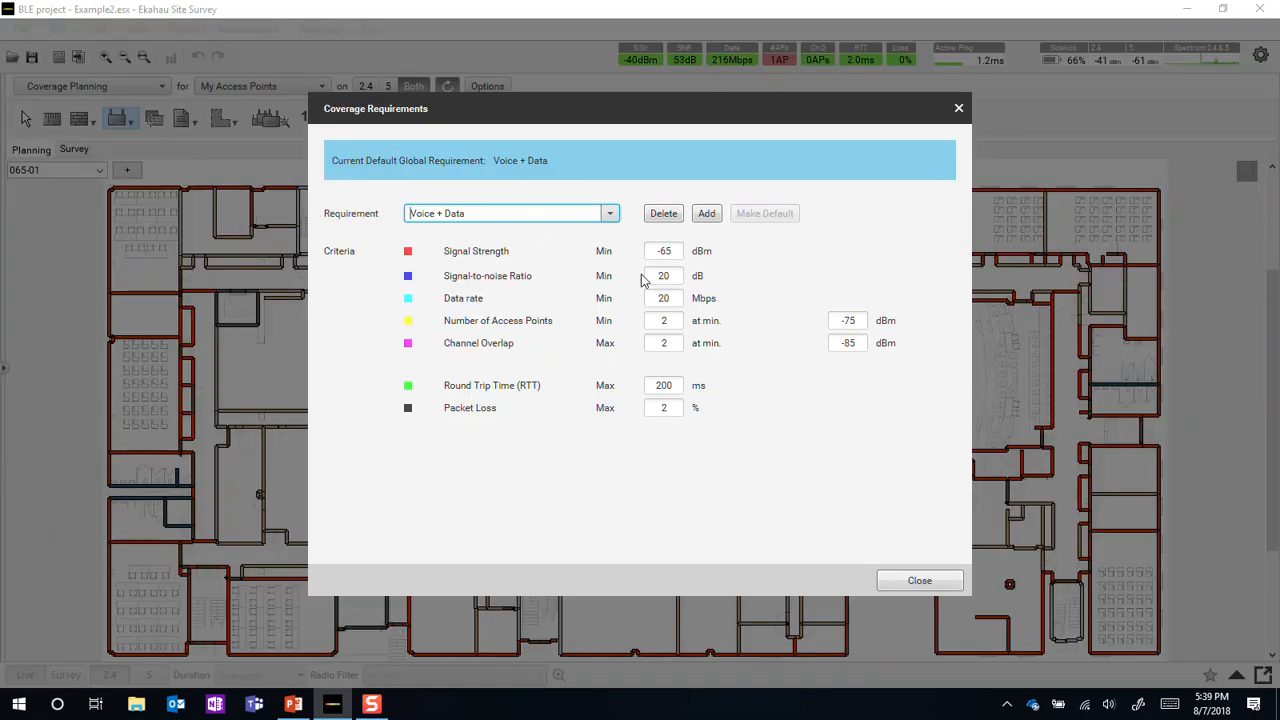
pyautogui.click(680, 252)
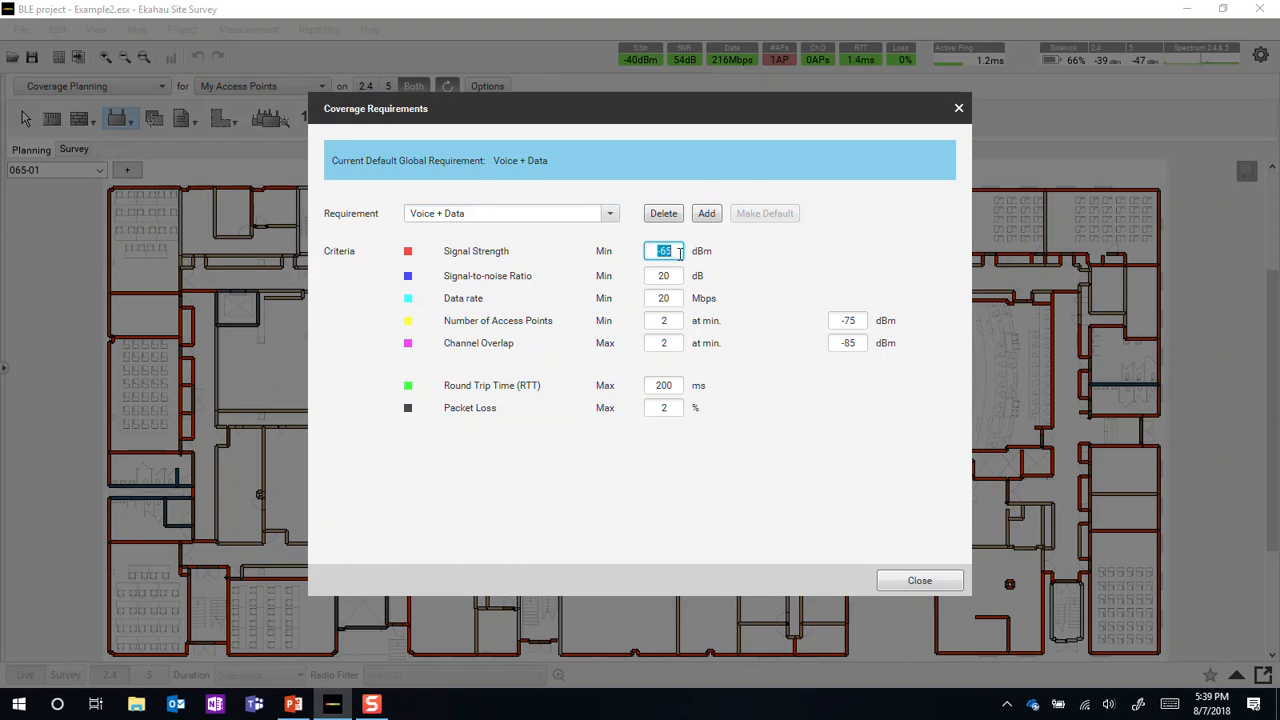
pyautogui.click(950, 581)
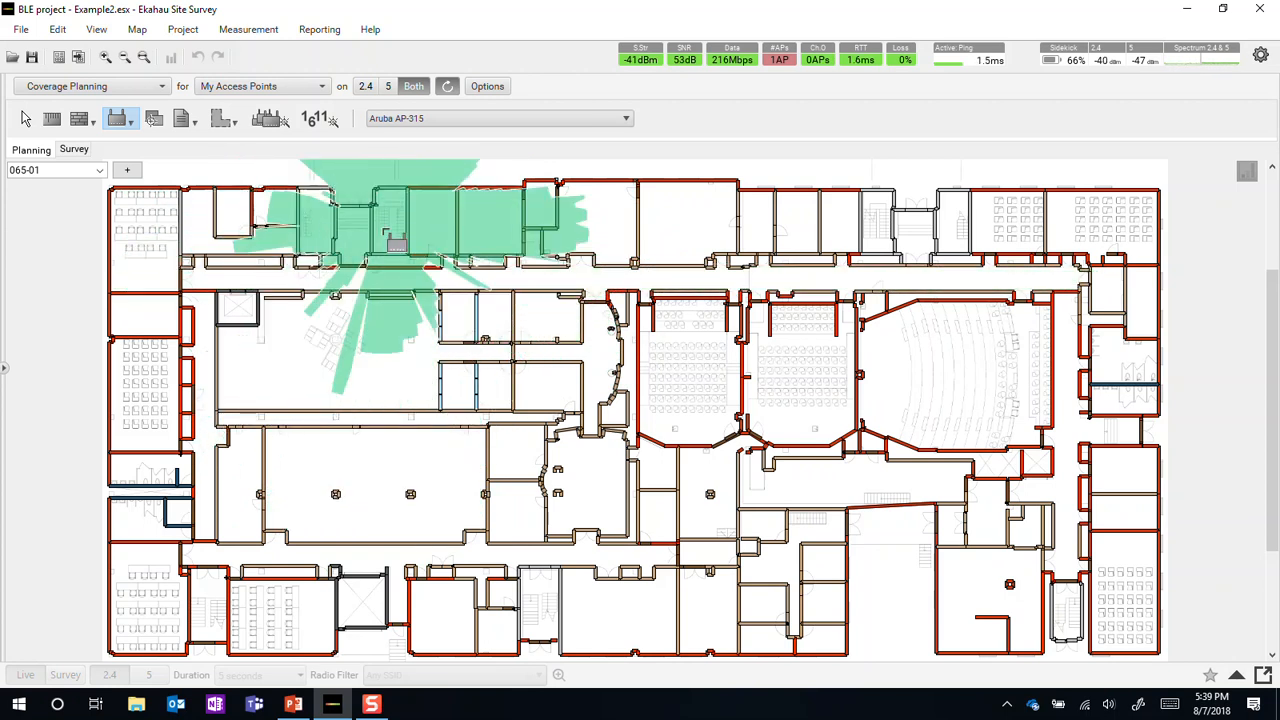
# Place three Aruba AP-315 access points in the upper, middle and lower classrooms along the floor plan's left side.
pyautogui.click(153, 231)
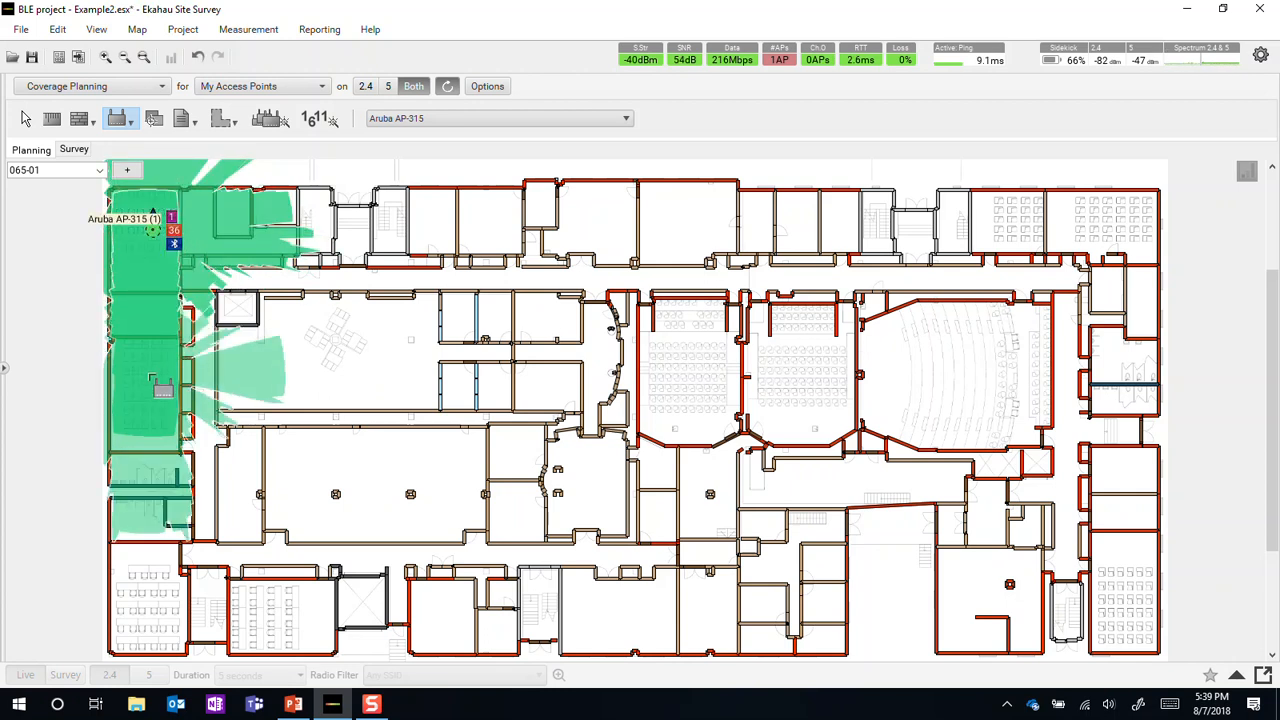
pyautogui.click(144, 421)
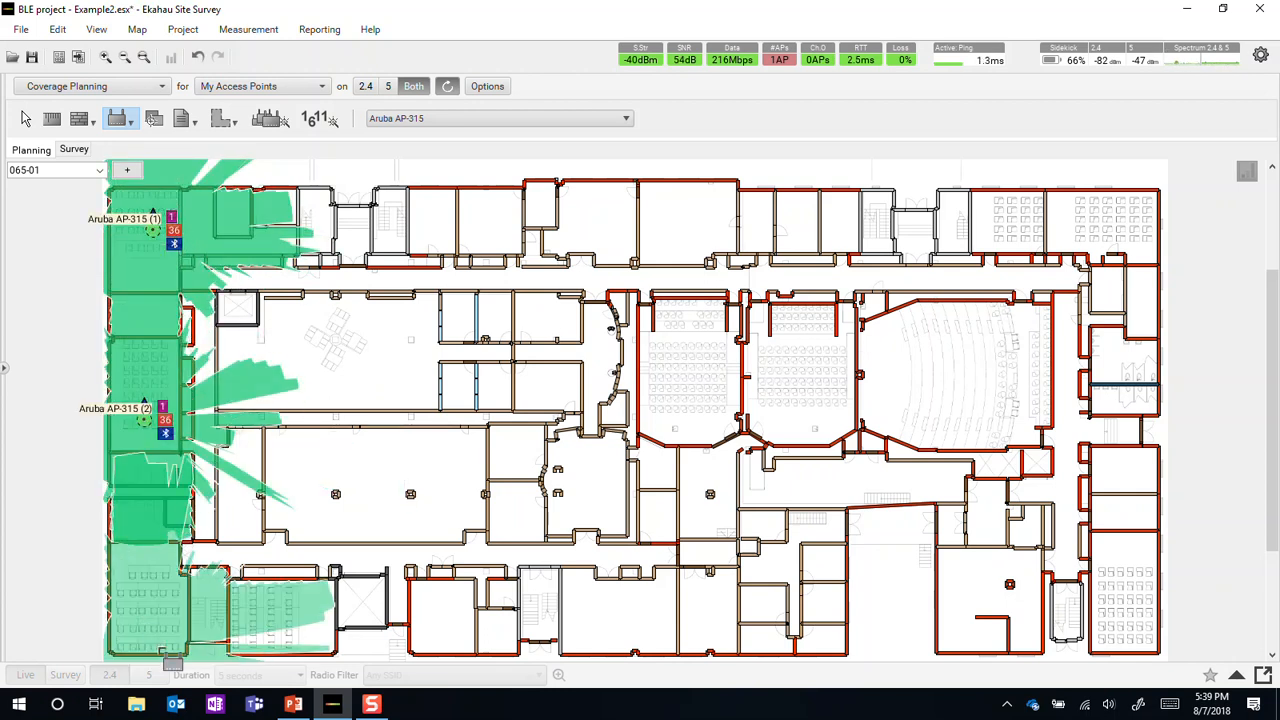
pyautogui.click(144, 603)
# Place six more Aruba AP-315 access points in the rooms along the floor plan's bottom edge, through the lower-right classroom.
pyautogui.click(264, 618)
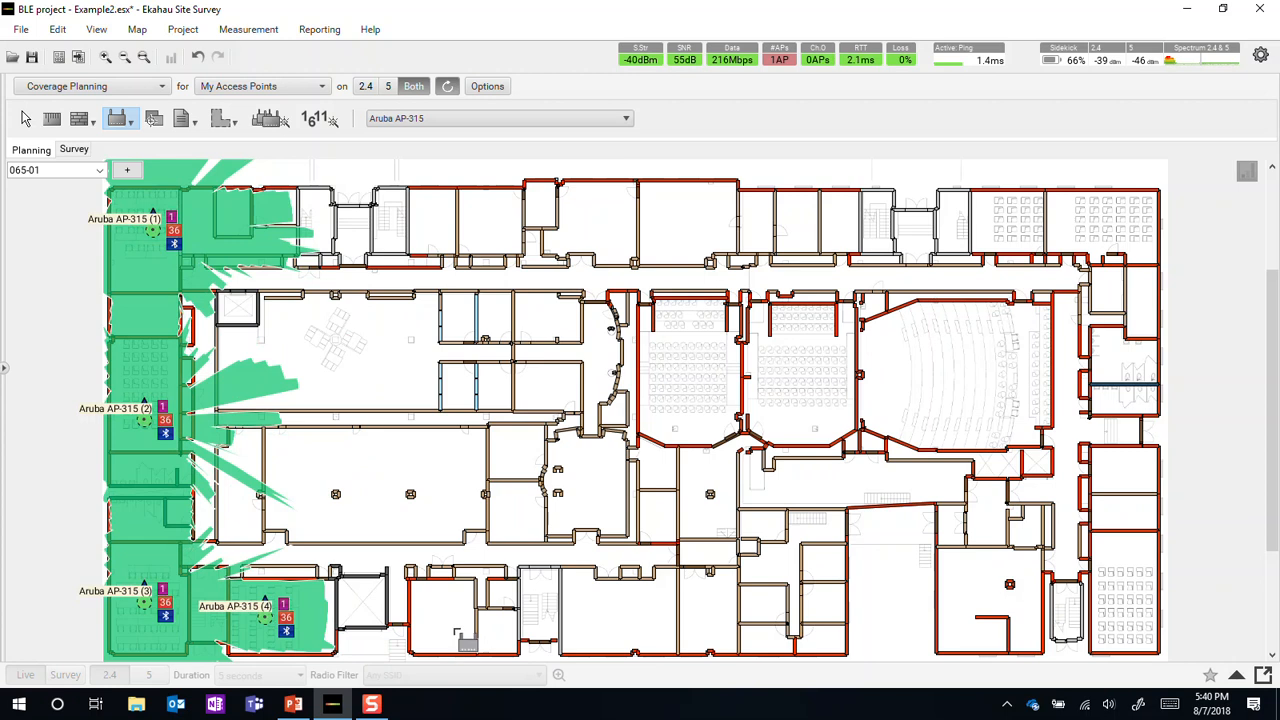
pyautogui.click(453, 618)
pyautogui.click(634, 618)
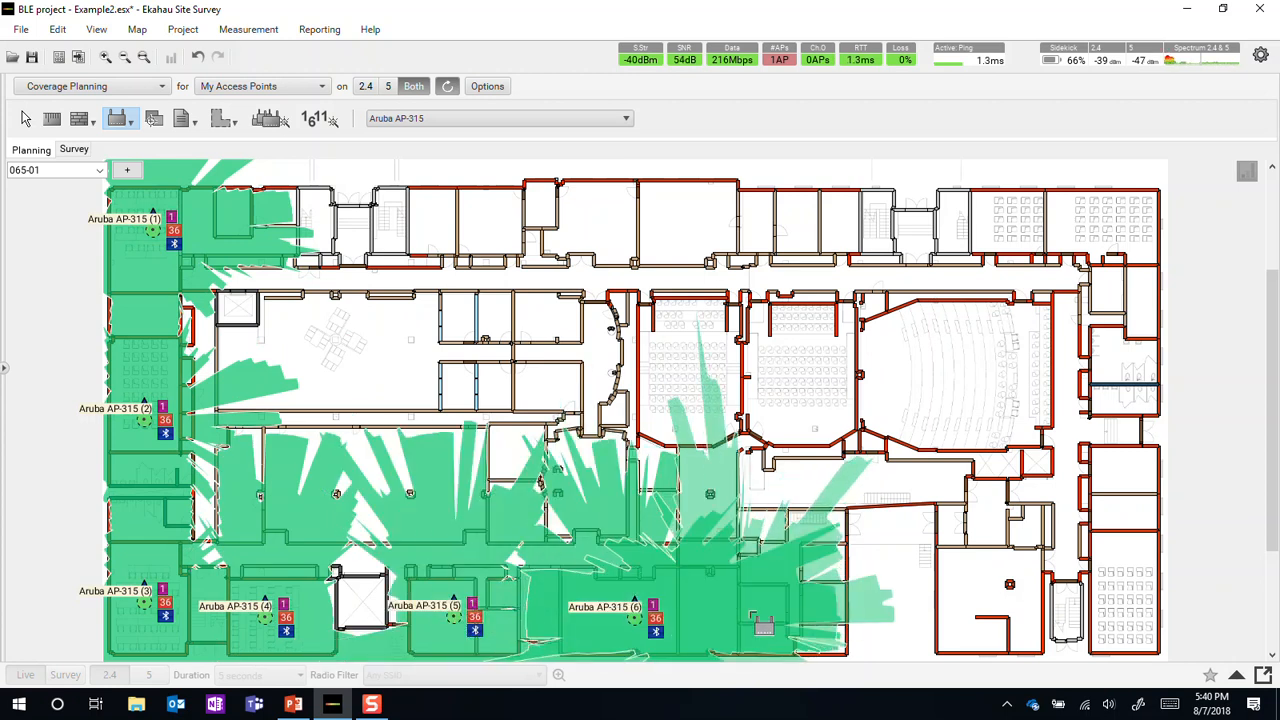
pyautogui.click(797, 599)
pyautogui.click(992, 592)
pyautogui.click(1128, 578)
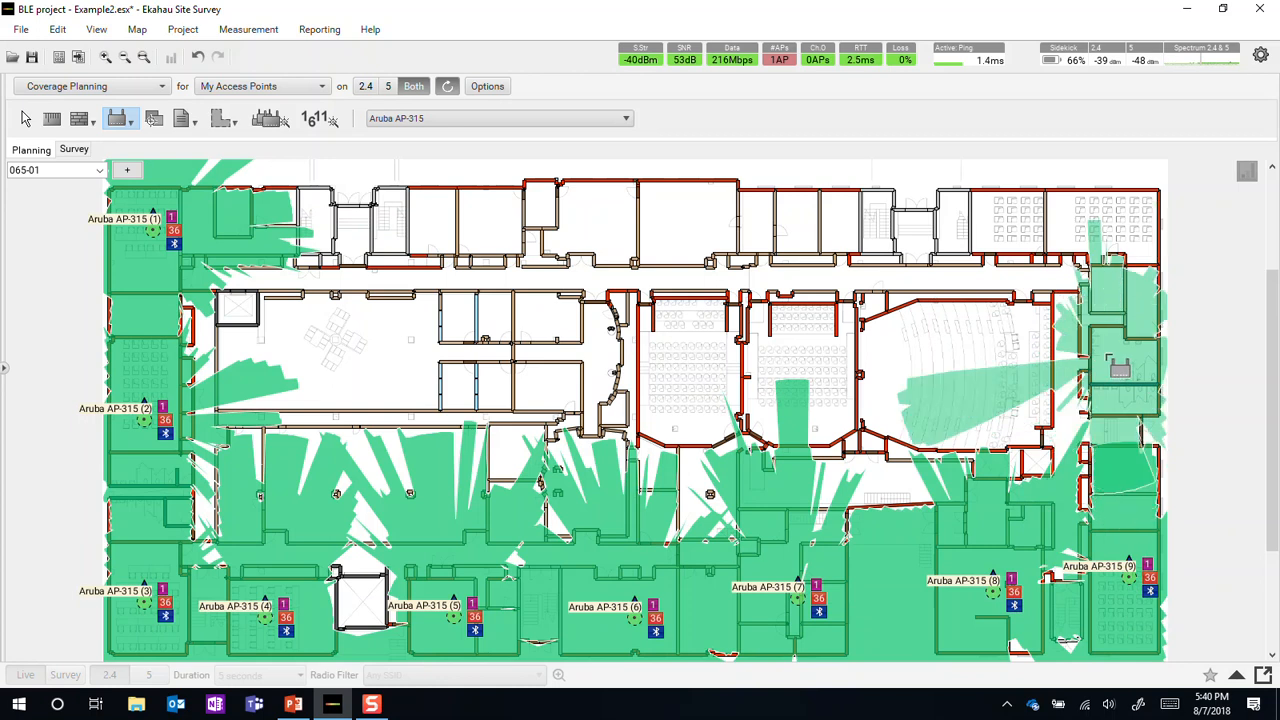
# Place seven Aruba AP-315 access points up the floor plan's right side and along the rooms at its top edge.
pyautogui.click(1112, 363)
pyautogui.click(1118, 224)
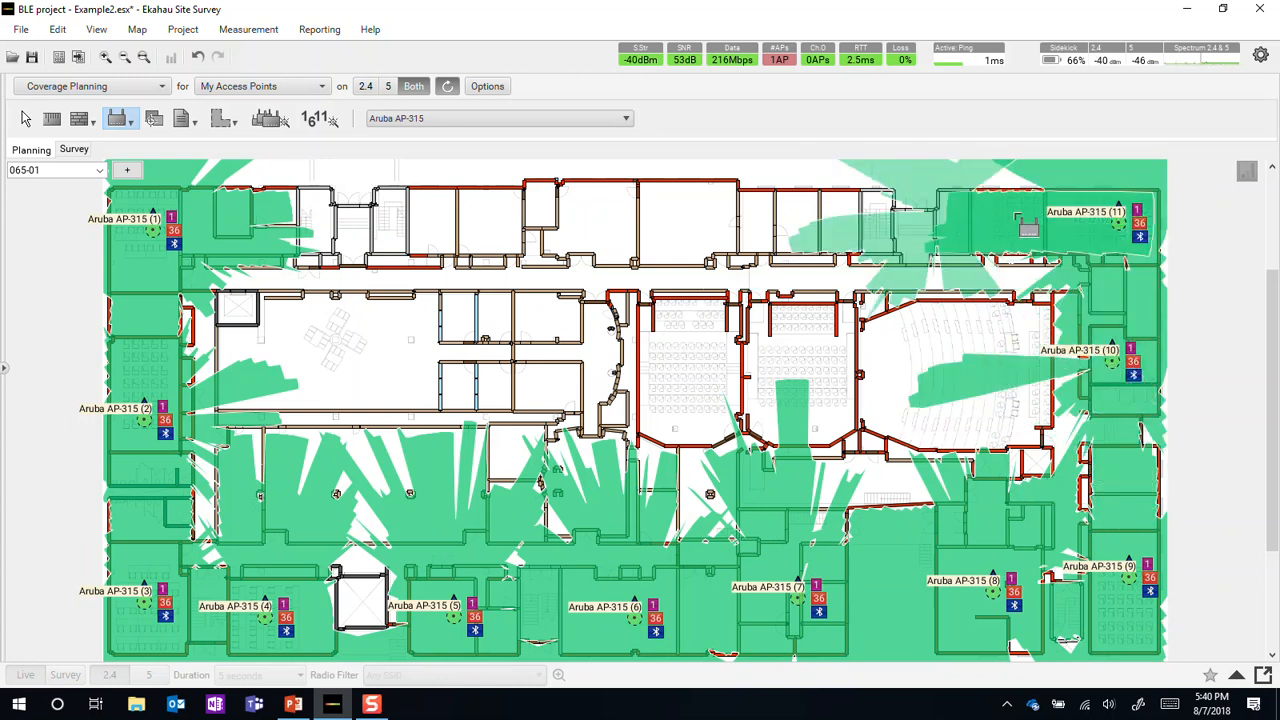
pyautogui.click(1005, 218)
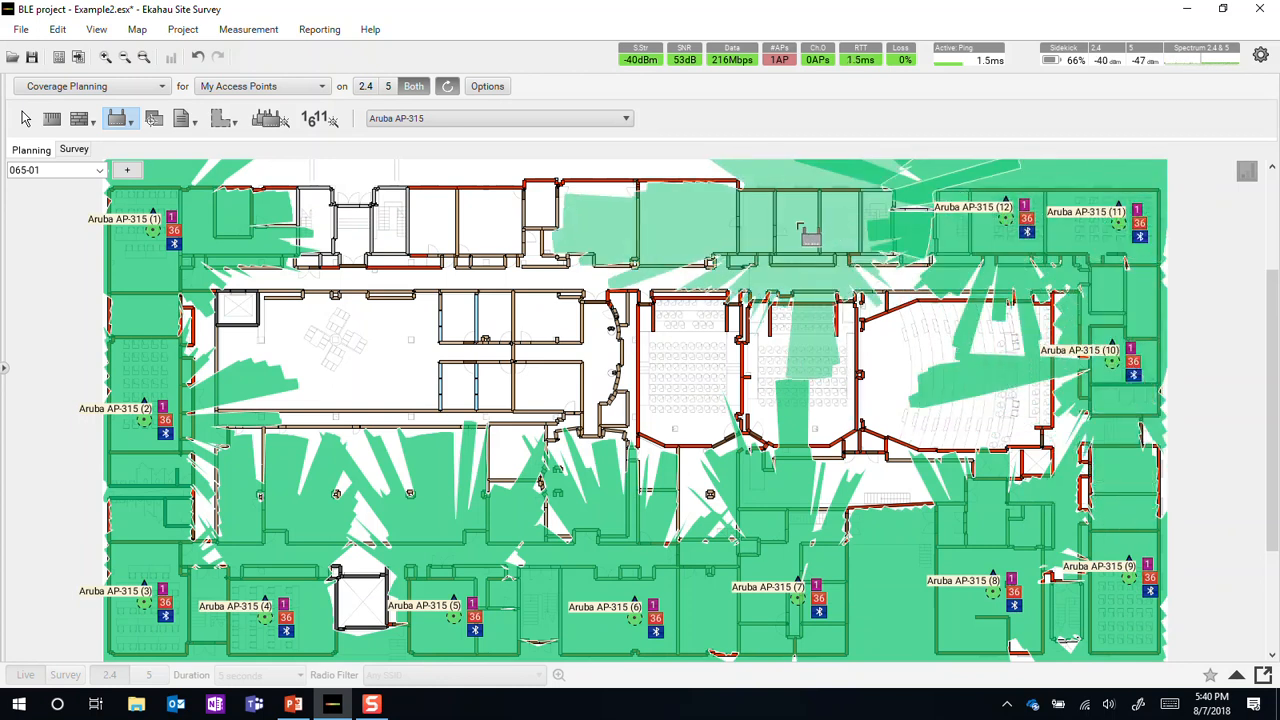
pyautogui.click(796, 222)
pyautogui.click(654, 222)
pyautogui.click(580, 221)
pyautogui.click(429, 221)
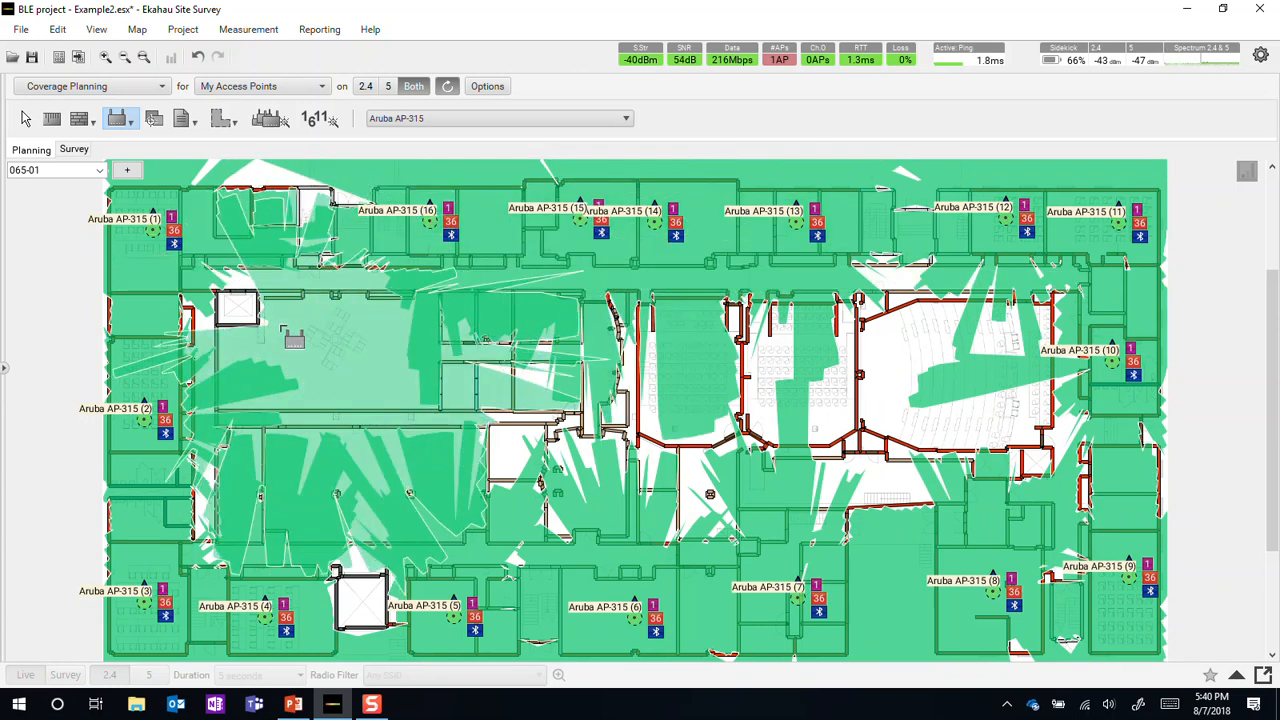
# Place five Aruba AP-315 access points across the large interior rooms in the left half of the floor plan.
pyautogui.click(264, 337)
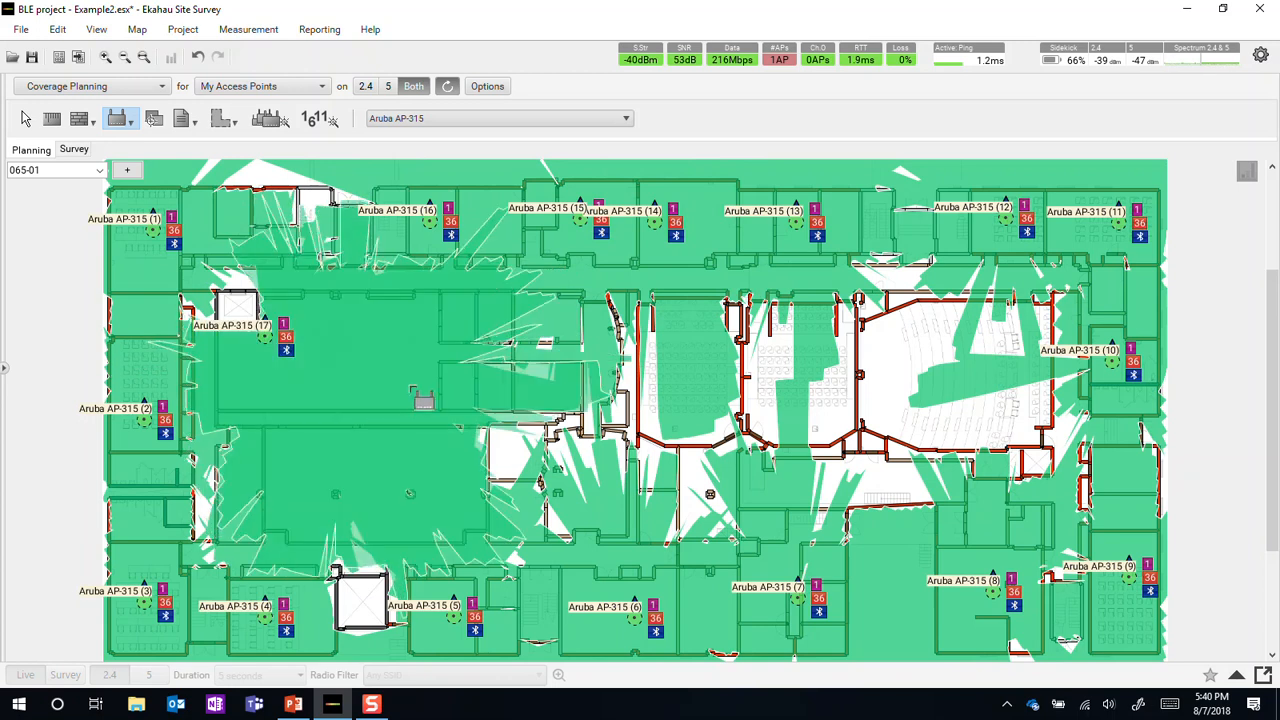
pyautogui.click(452, 353)
pyautogui.click(276, 465)
pyautogui.click(461, 472)
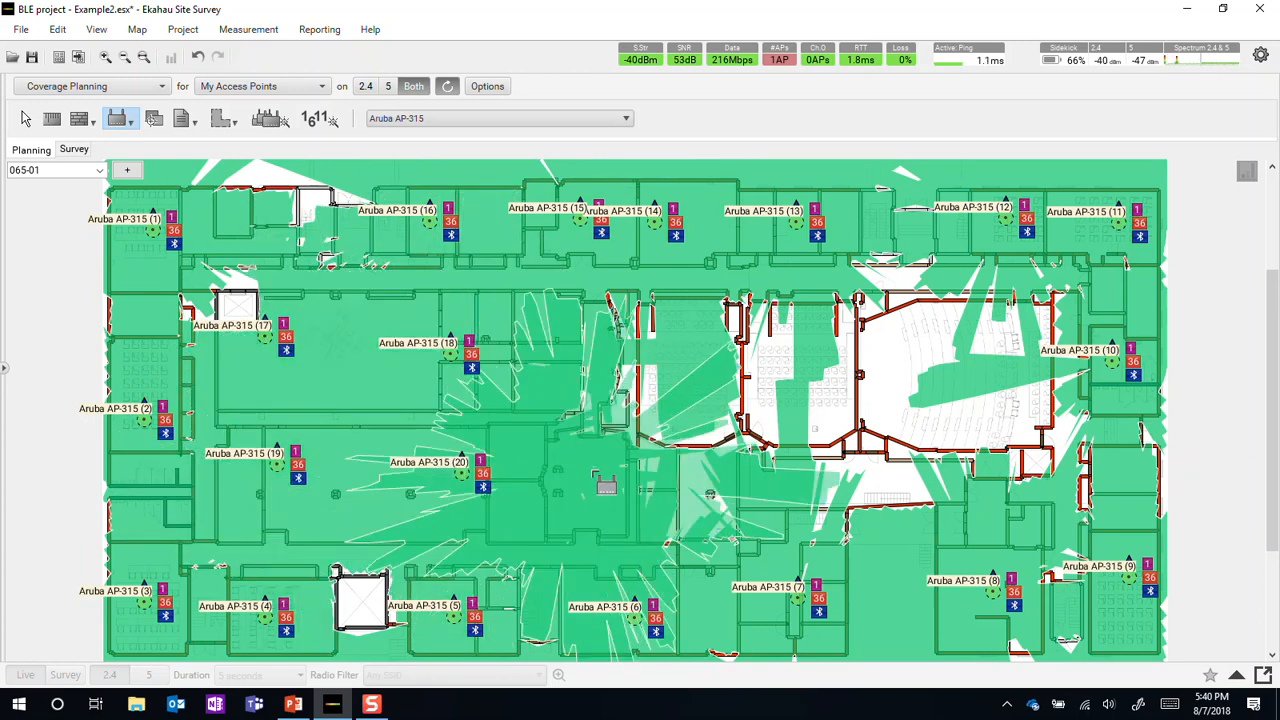
pyautogui.click(589, 470)
# Place three Aruba AP-315 access points in each of the two mid-size lecture rooms at the centre of the floor plan.
pyautogui.click(660, 422)
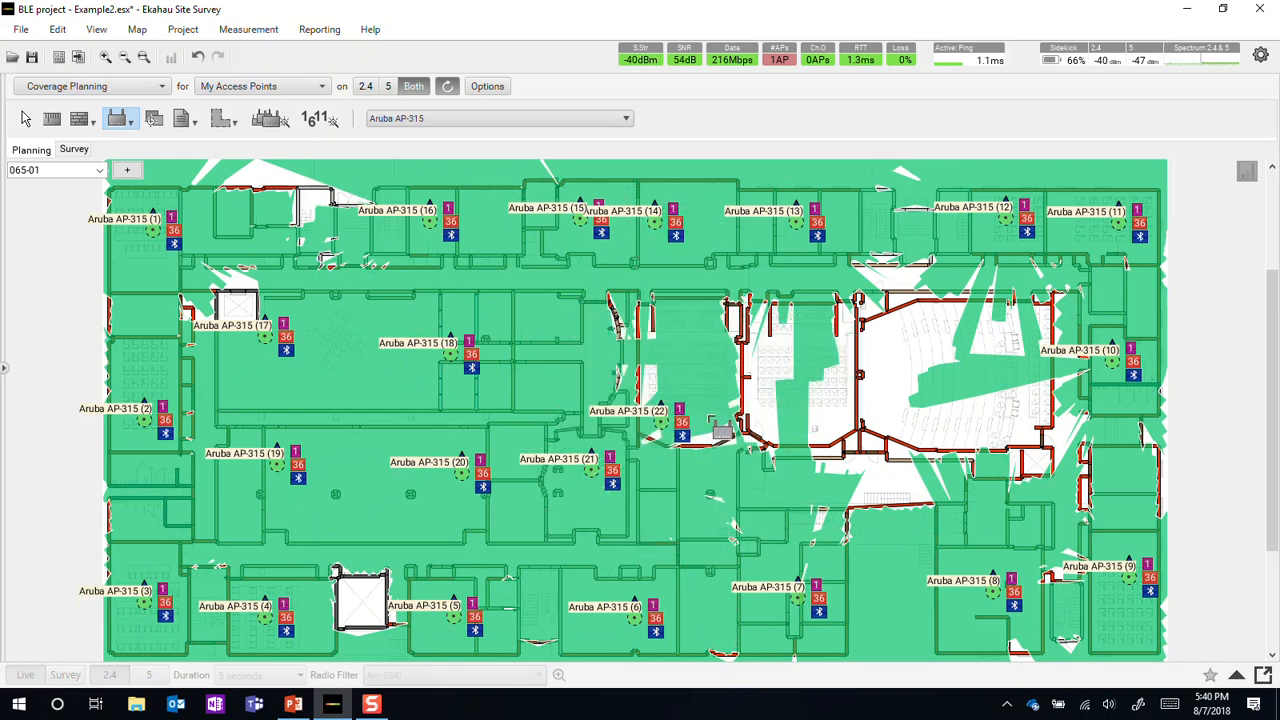
pyautogui.click(721, 384)
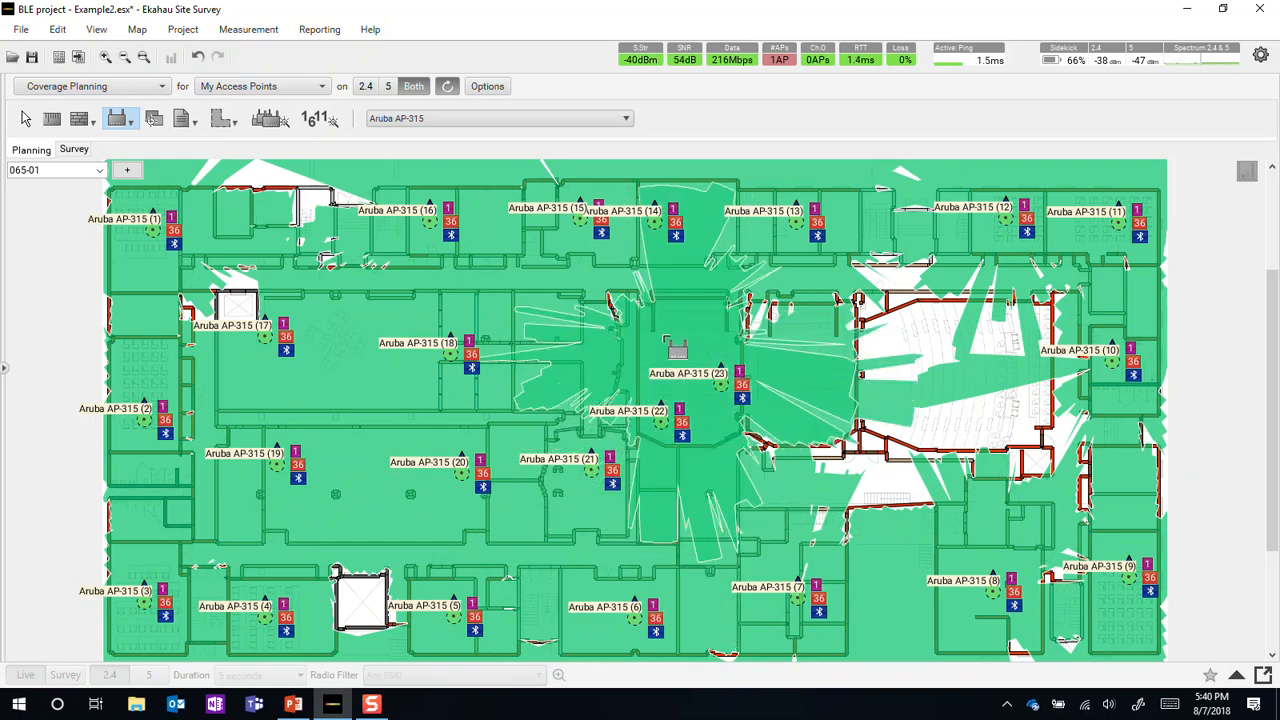
pyautogui.click(660, 334)
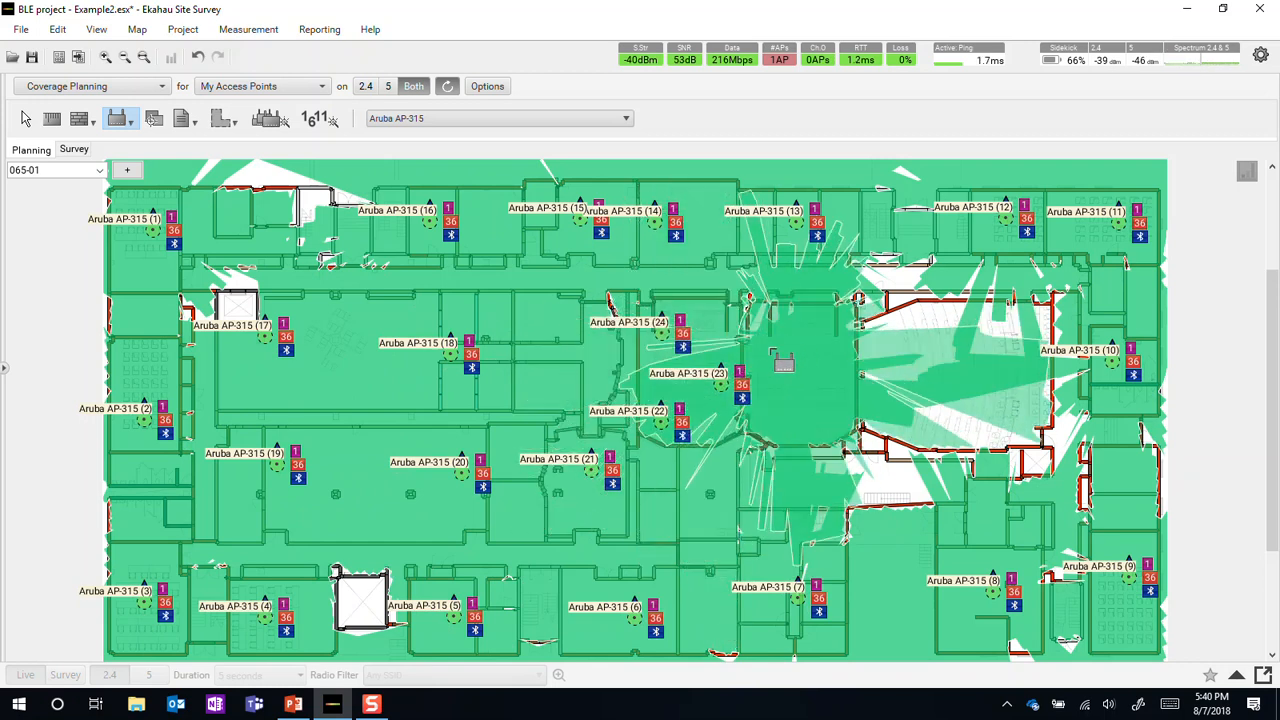
pyautogui.click(776, 323)
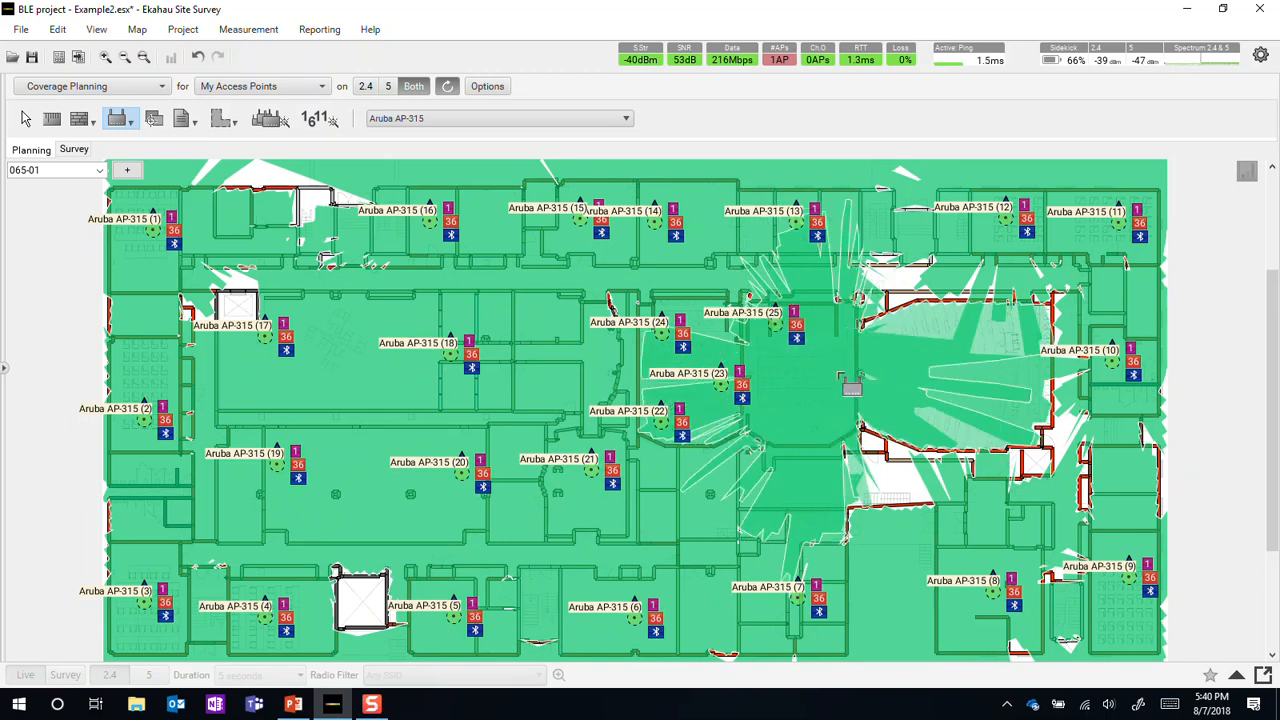
pyautogui.click(837, 371)
pyautogui.click(784, 412)
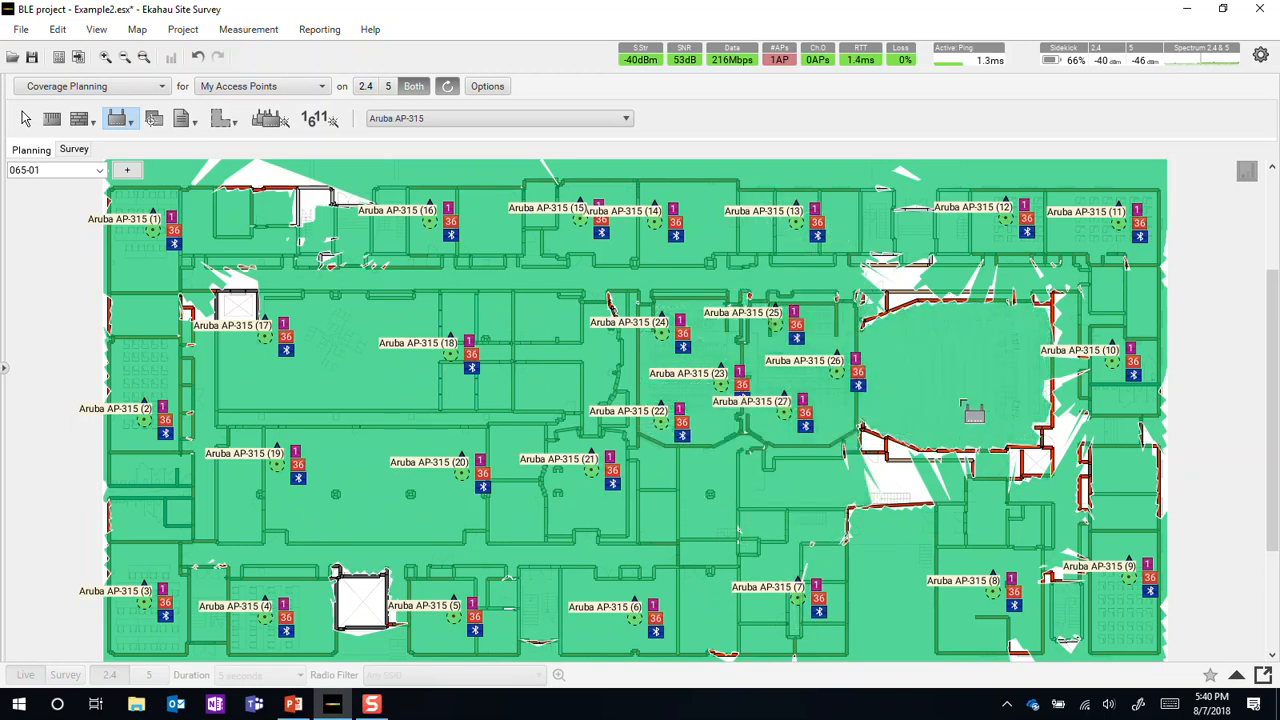
# Place five Aruba AP-315 access points along both sides of the large auditorium.
pyautogui.click(891, 416)
pyautogui.click(912, 331)
pyautogui.click(942, 426)
pyautogui.click(981, 327)
pyautogui.click(1029, 421)
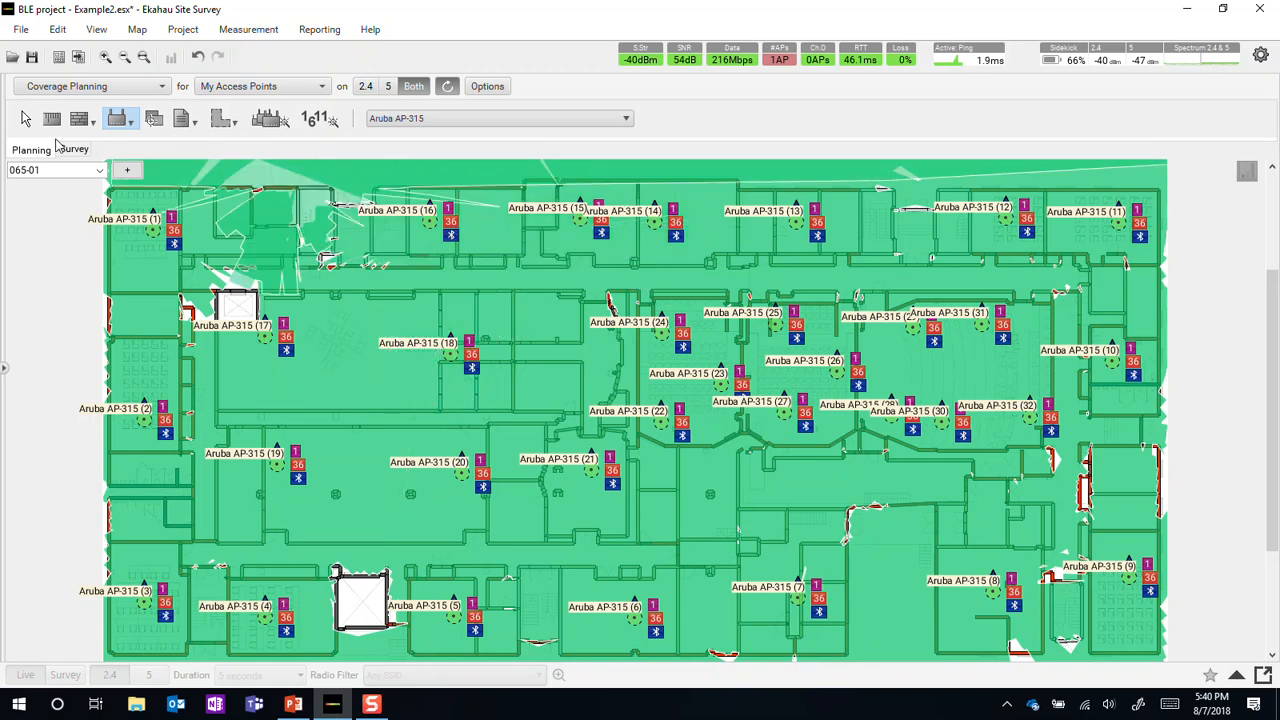
# Examine the Bluetooth radio settings of Aruba AP-315 (1) in the access point list.
pyautogui.hotkey('alt', 'Tab')
pyautogui.click(58, 352)
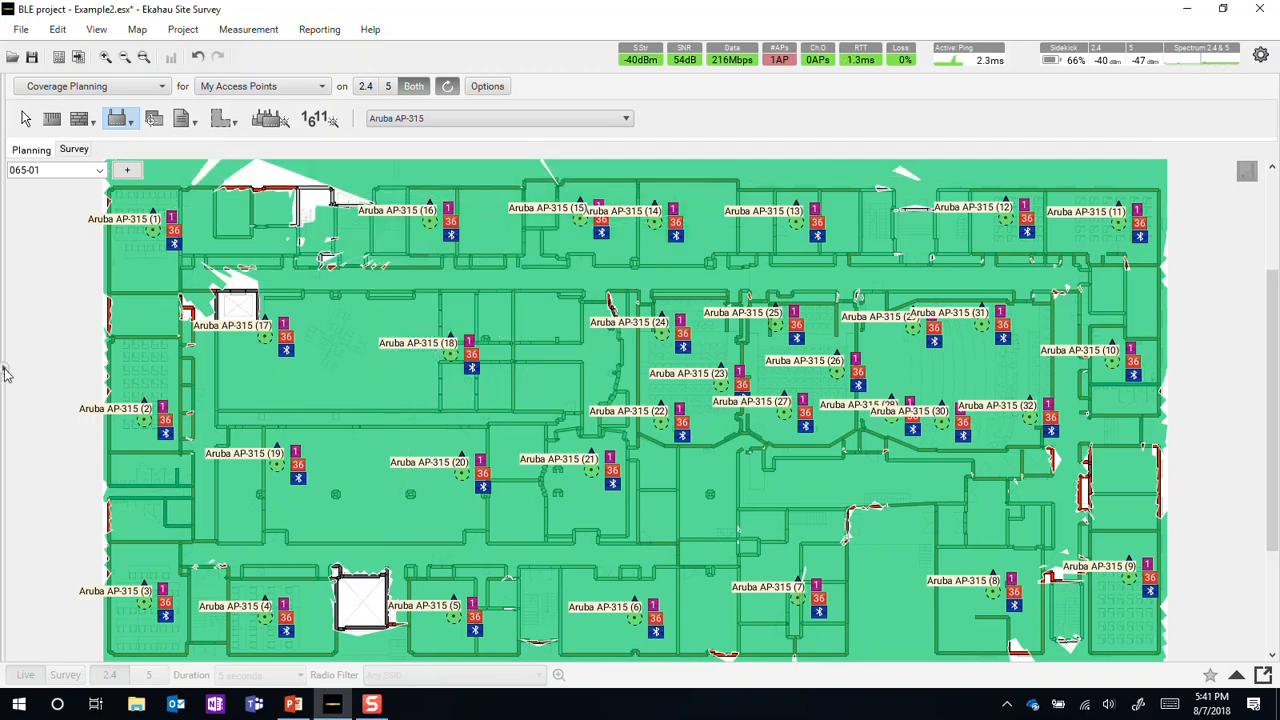
pyautogui.click(6, 370)
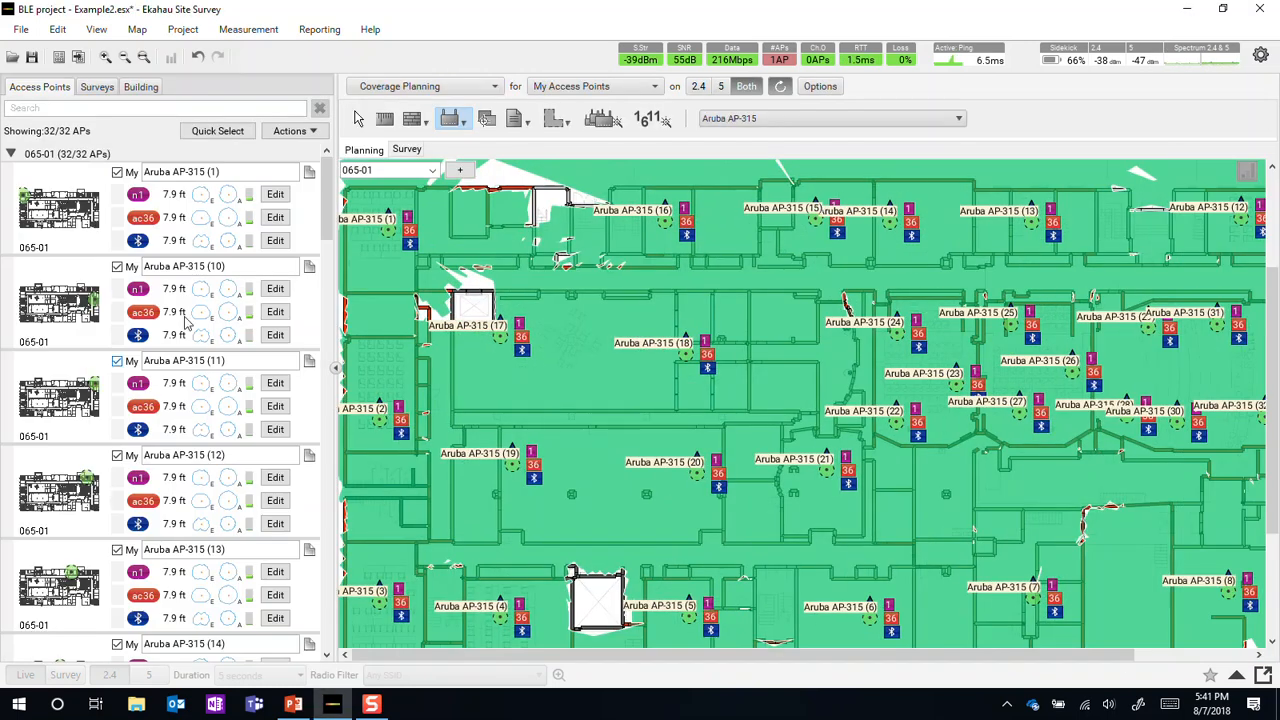
pyautogui.click(277, 243)
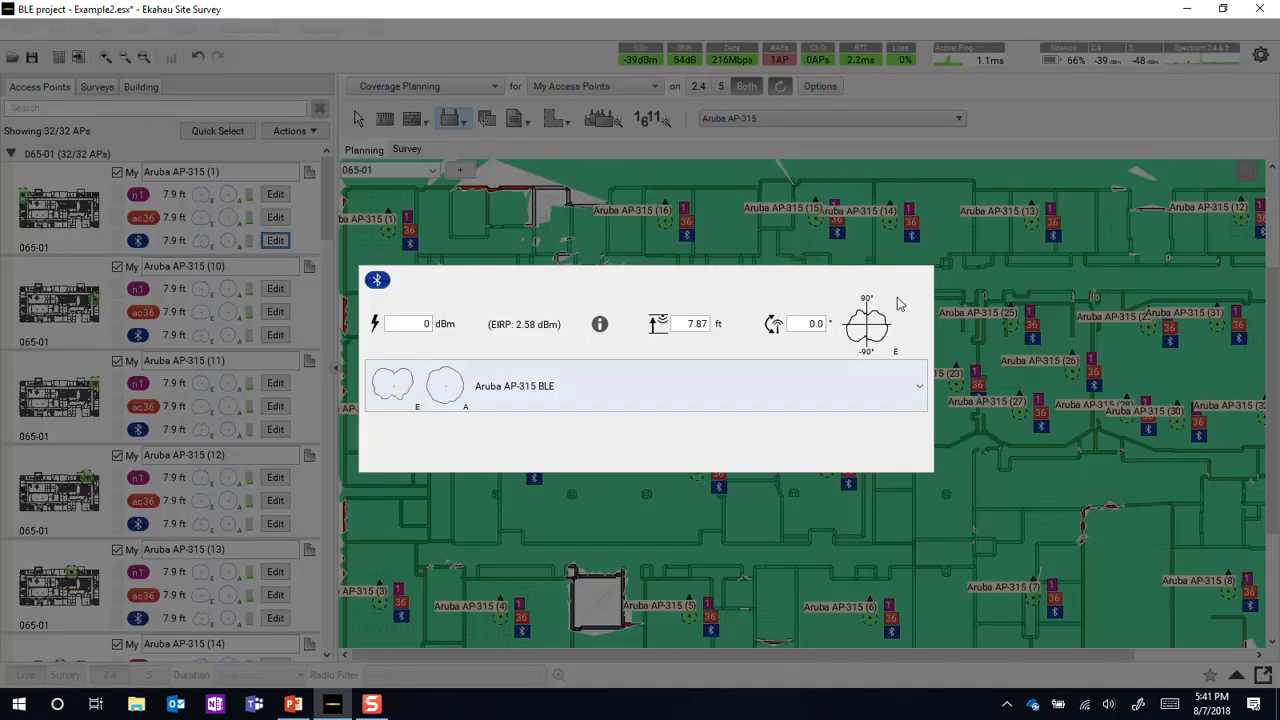
pyautogui.click(330, 65)
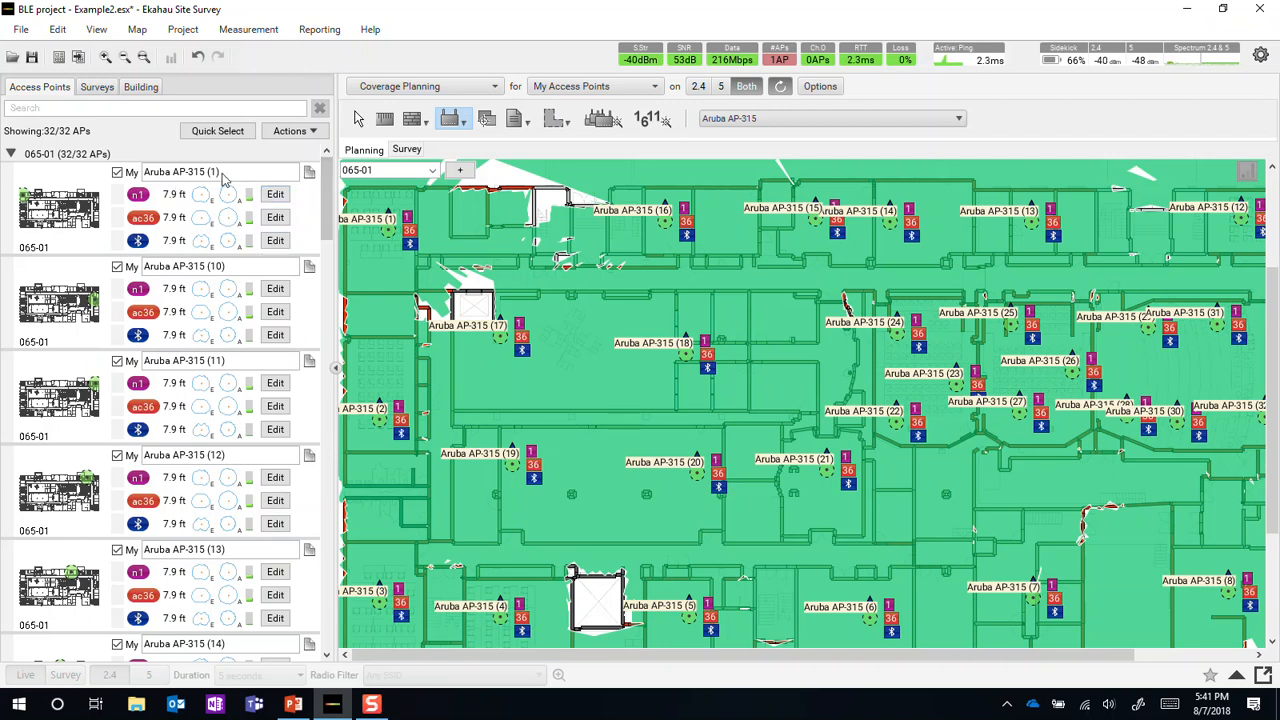
pyautogui.click(336, 372)
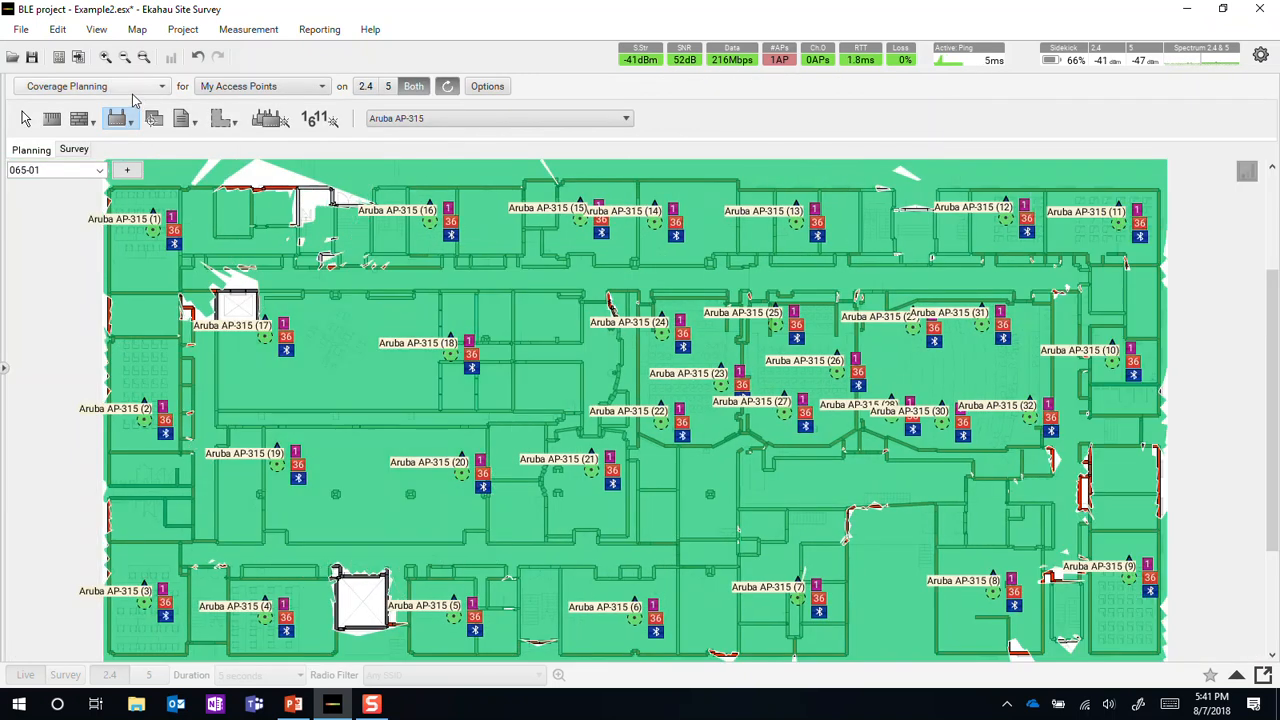
# Change the visualization to Bluetooth Coverage and review its coverage statistics chart.
pyautogui.click(130, 87)
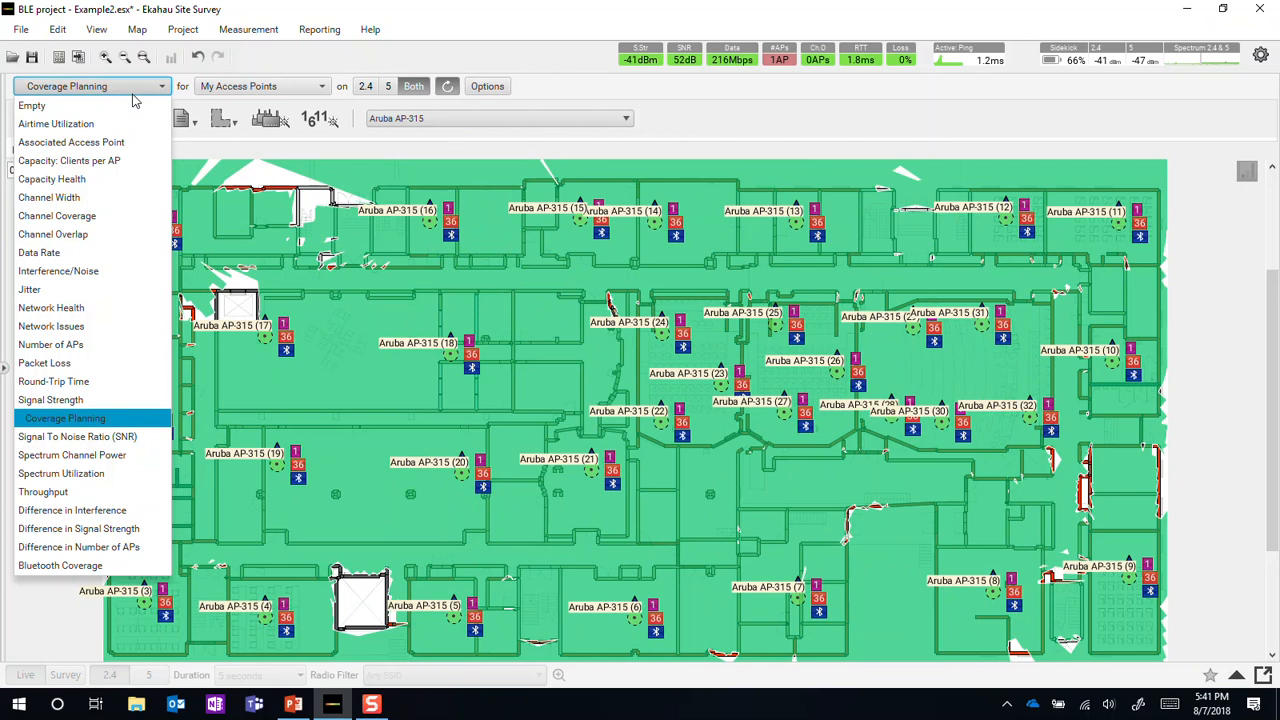
pyautogui.click(70, 566)
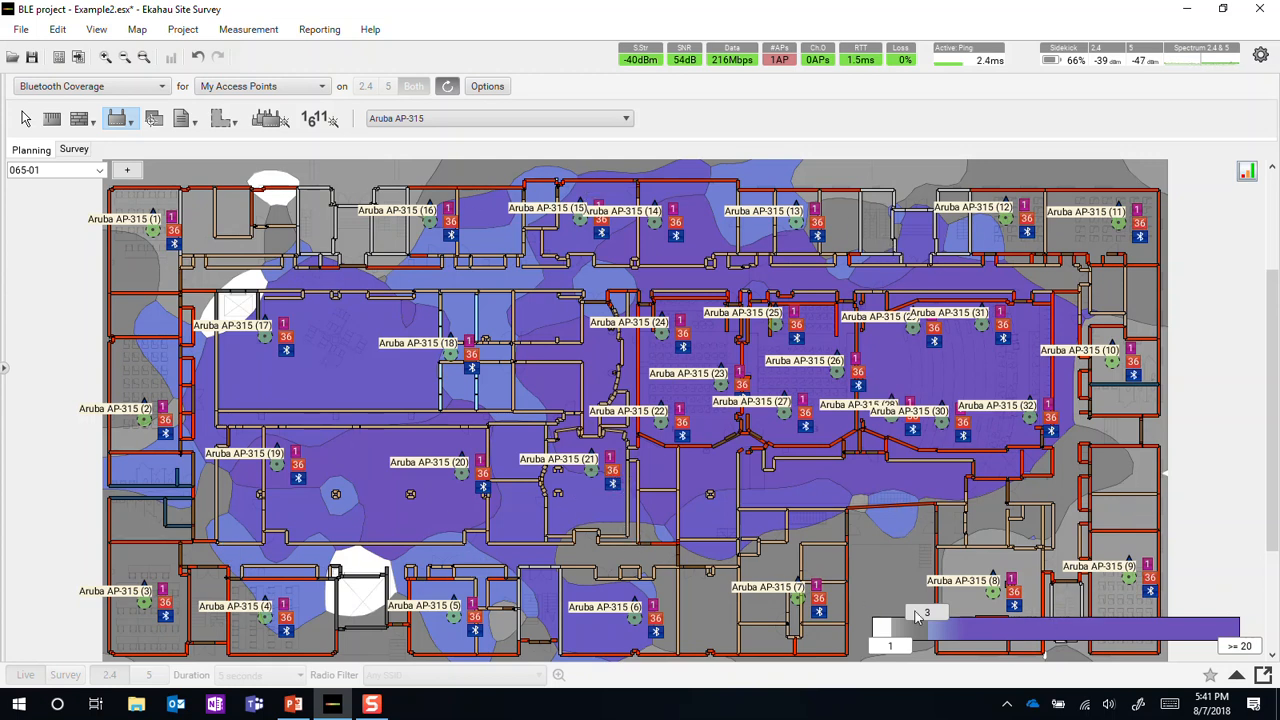
pyautogui.moveTo(1246, 175)
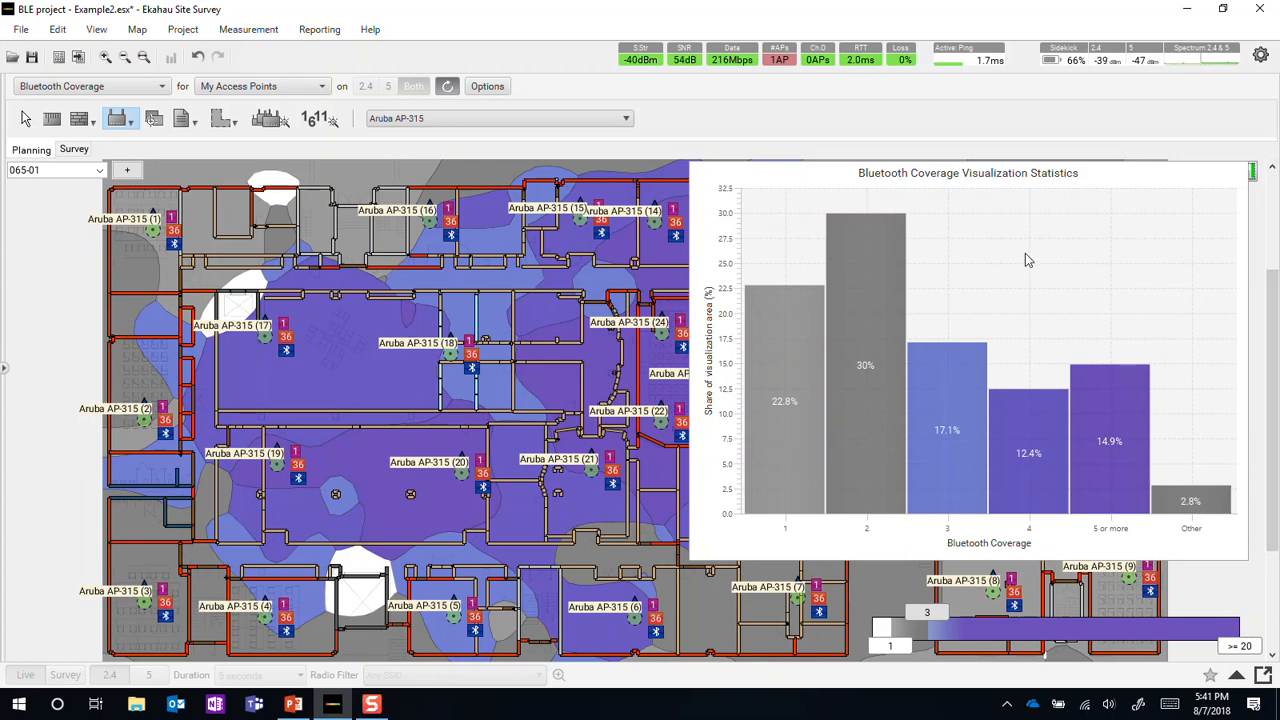
pyautogui.click(1254, 176)
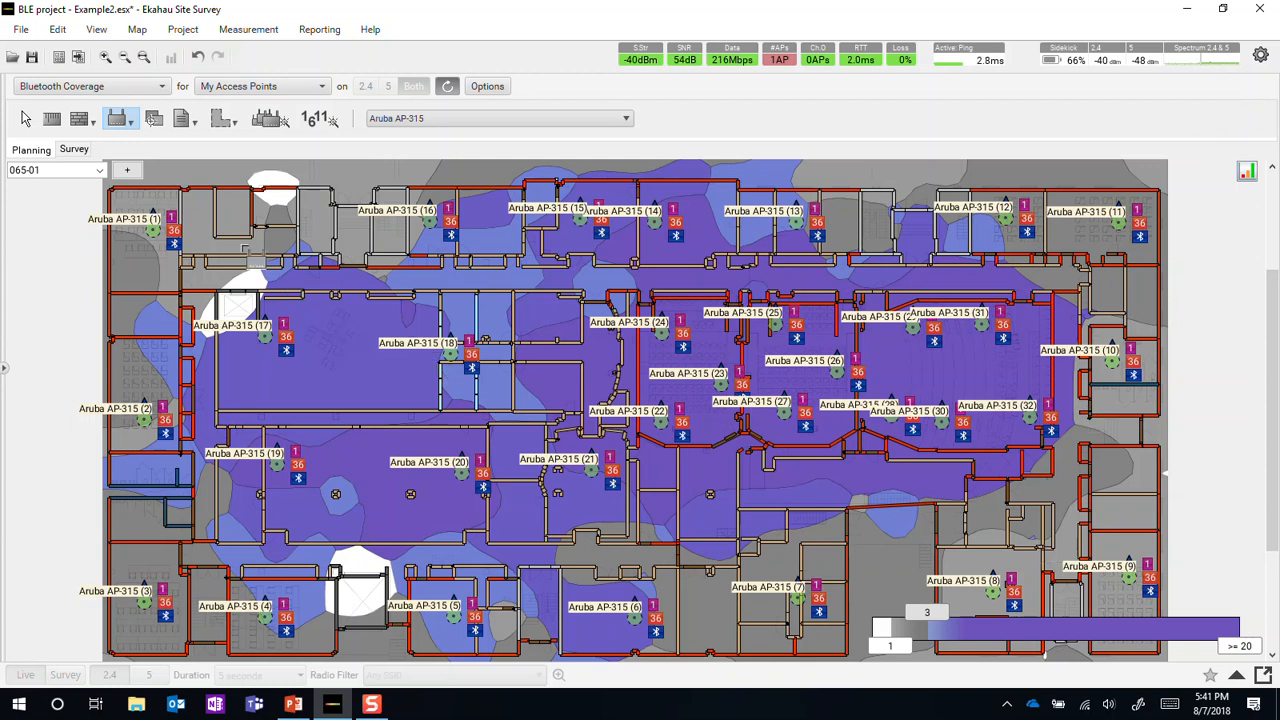
# Place two Aruba LS-BT20 Bluetooth beacons in the floor plan's upper-left area, one between AP-315 (1) and (16) and one above AP-315 (17).
pyautogui.click(131, 125)
pyautogui.click(192, 179)
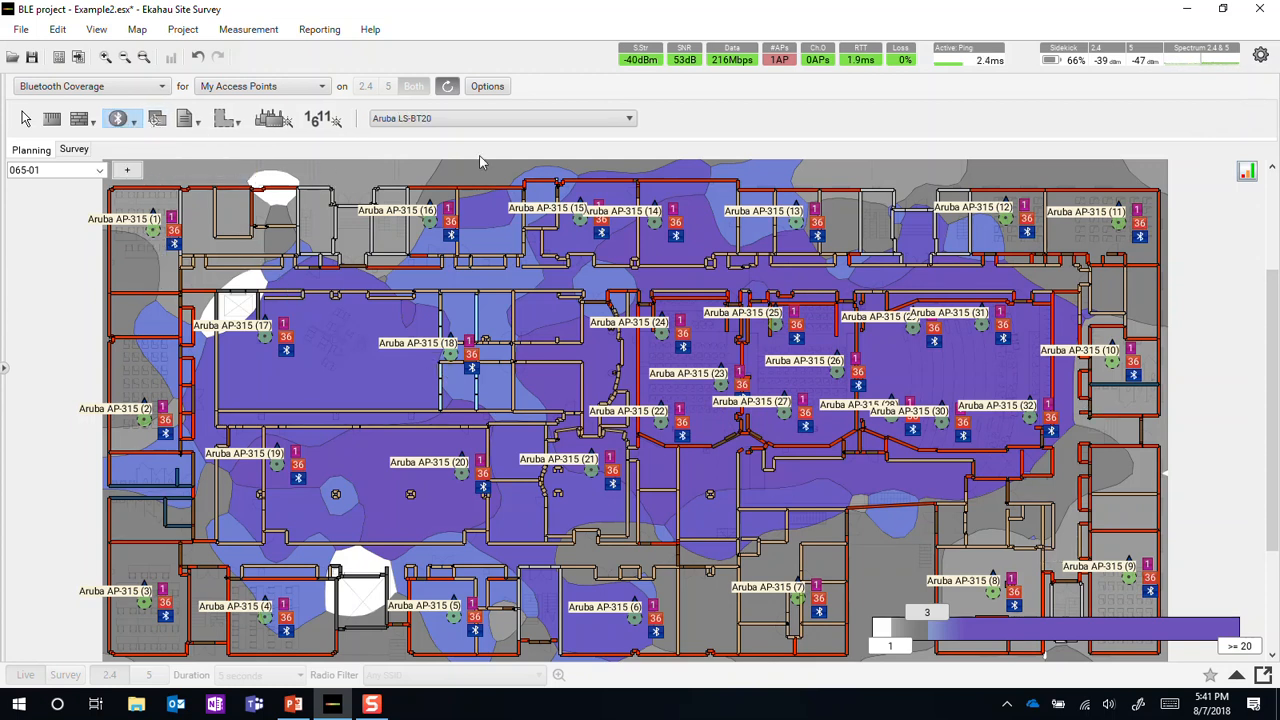
pyautogui.click(487, 121)
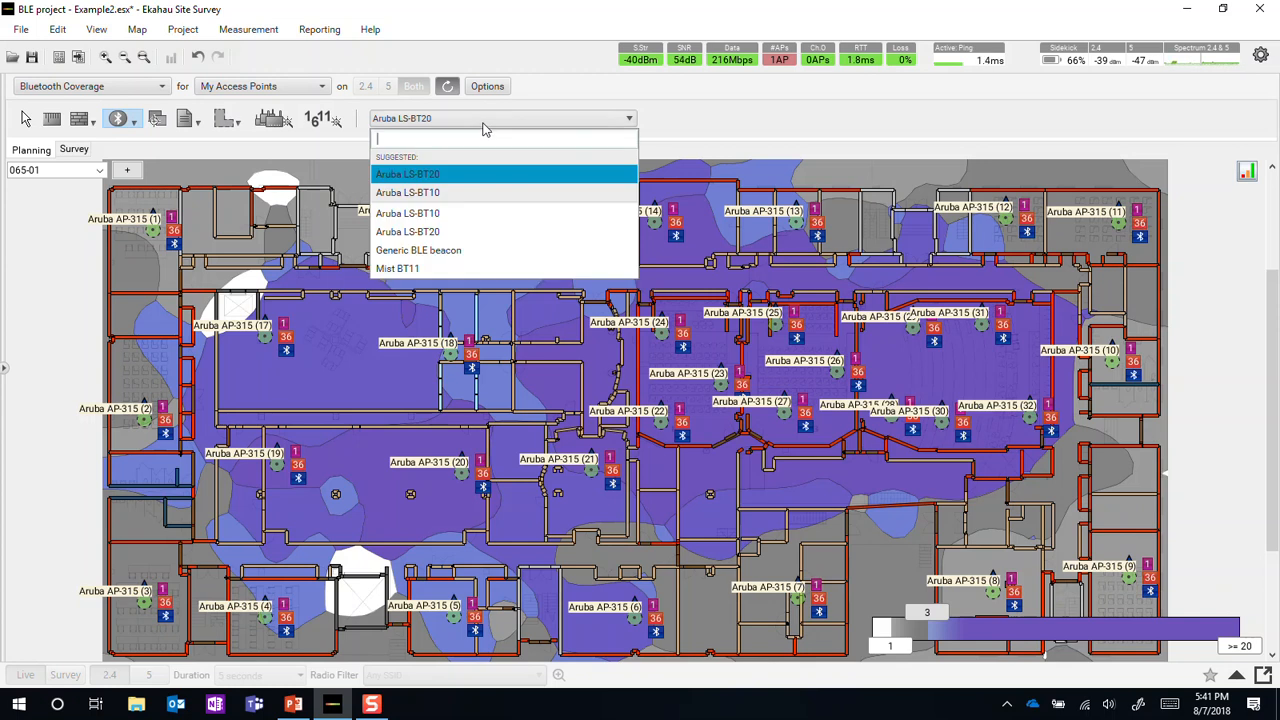
pyautogui.click(441, 176)
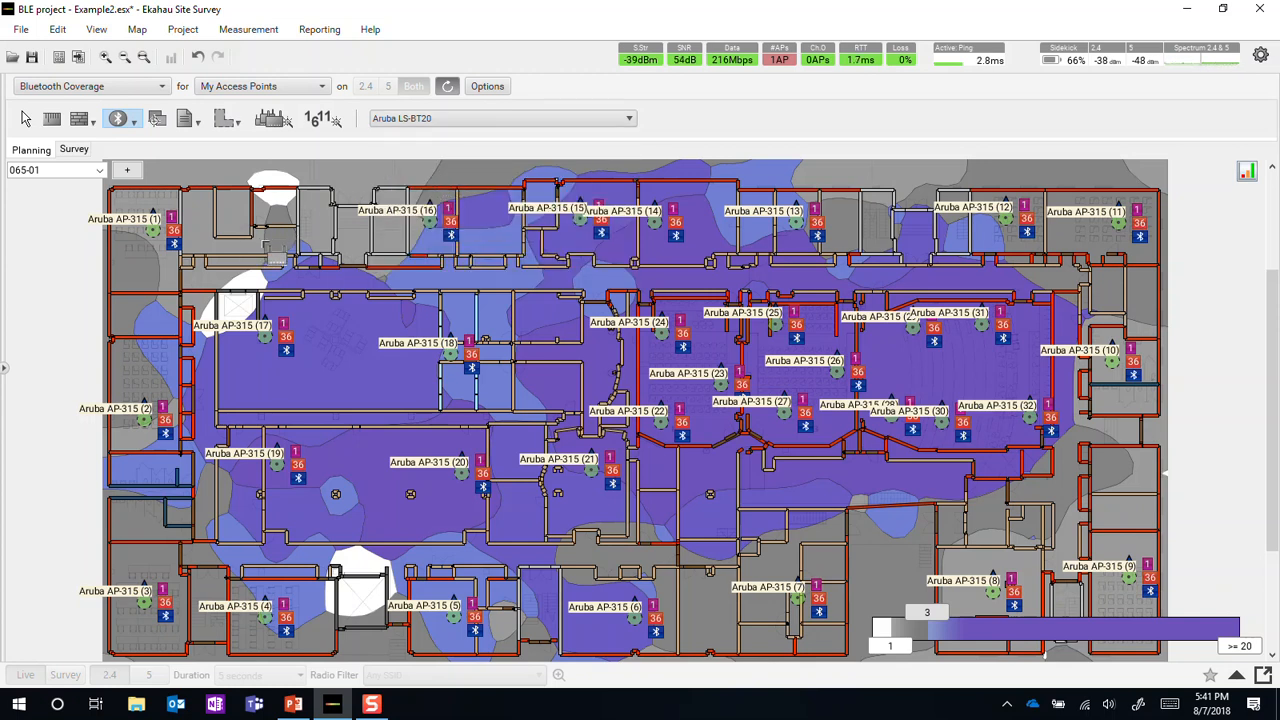
pyautogui.click(262, 246)
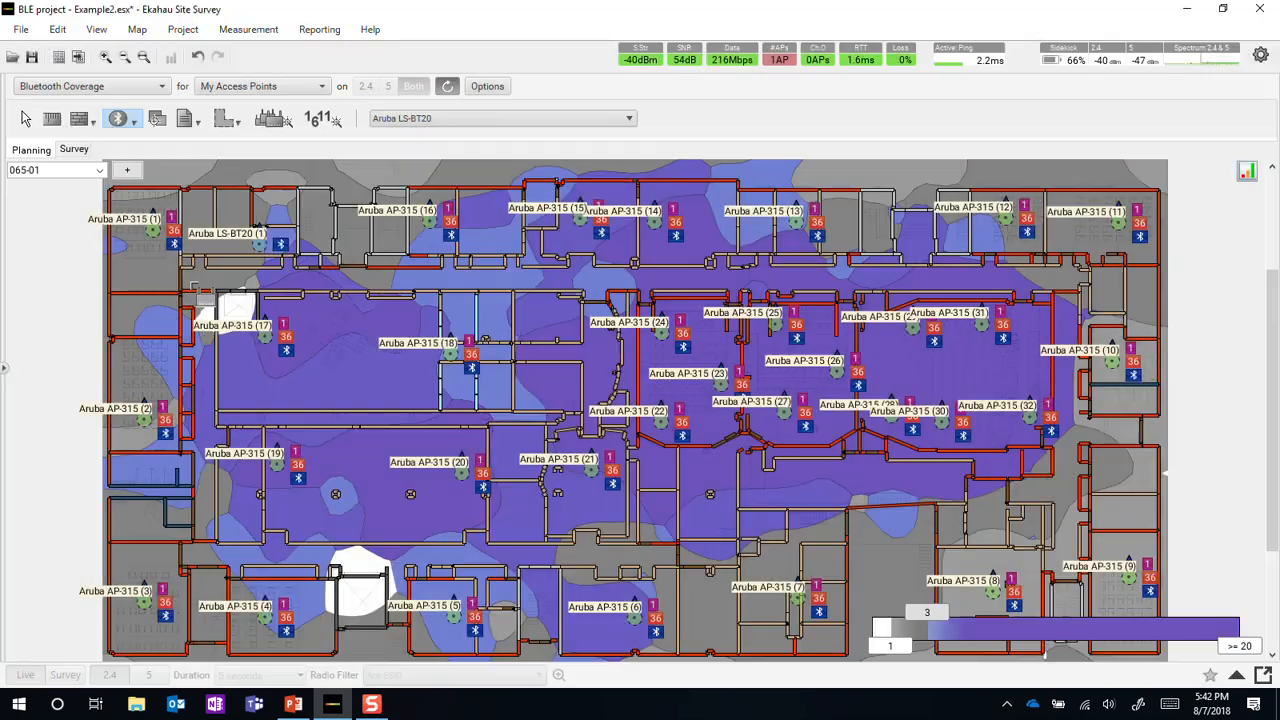
pyautogui.click(190, 281)
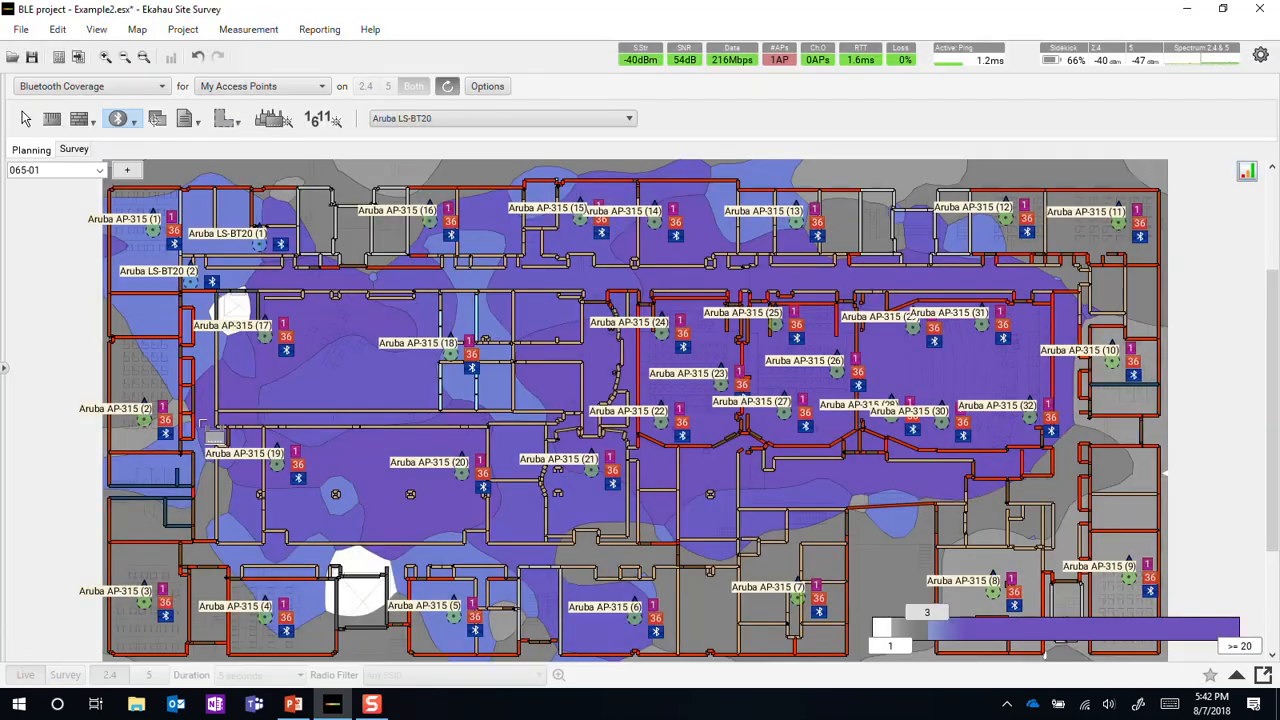
# Place four more Aruba LS-BT20 beacons: two along the corridor above AP-315 (3) and two around the coverage gap between AP-315 (4) and (5).
pyautogui.click(200, 513)
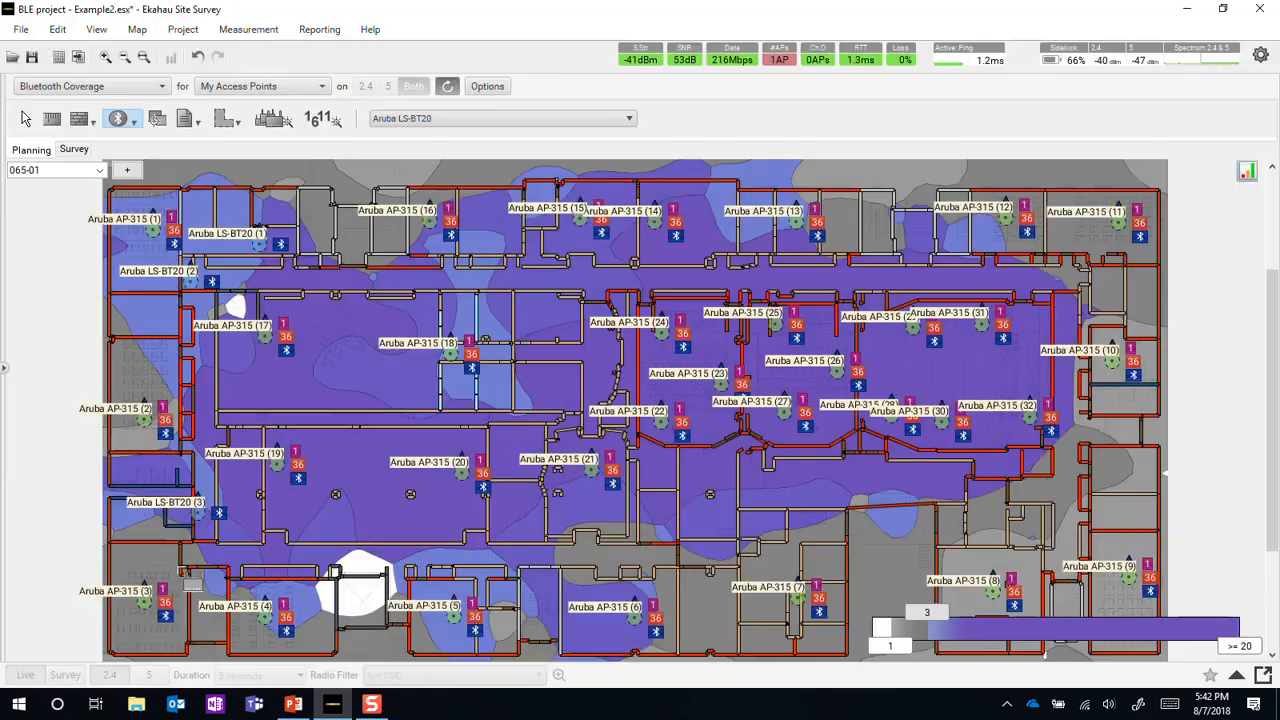
pyautogui.click(196, 566)
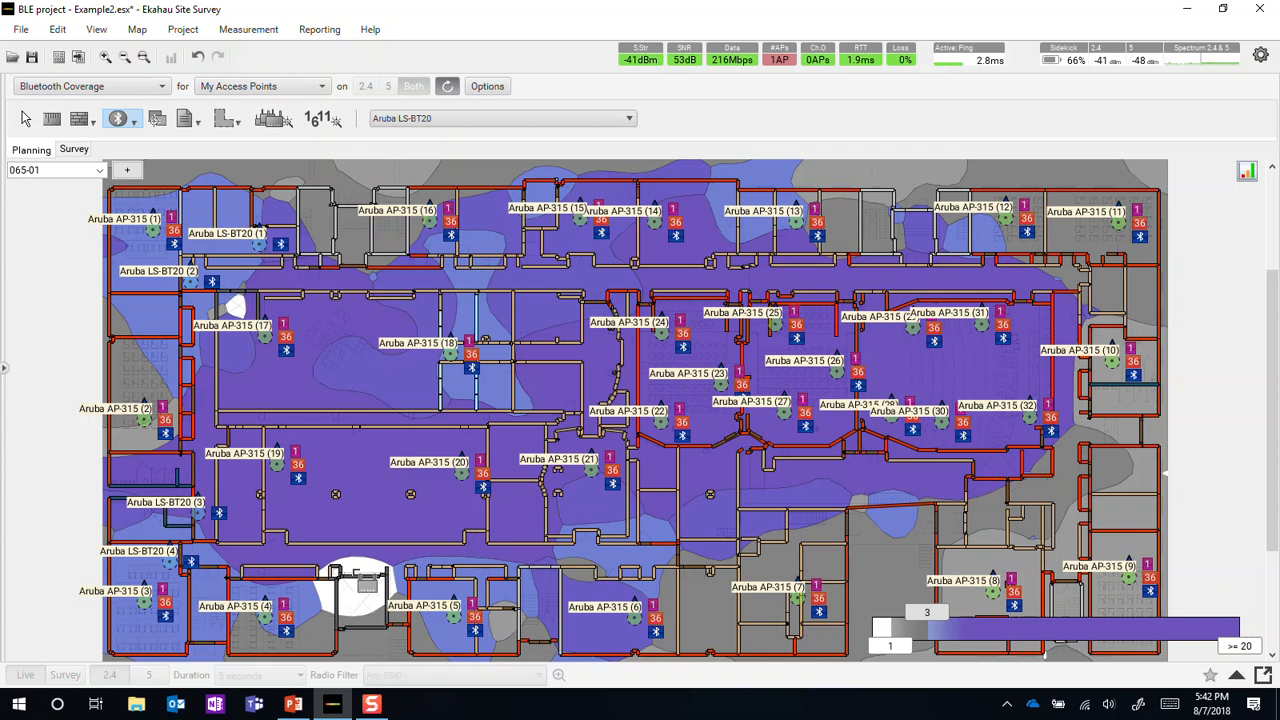
pyautogui.click(366, 572)
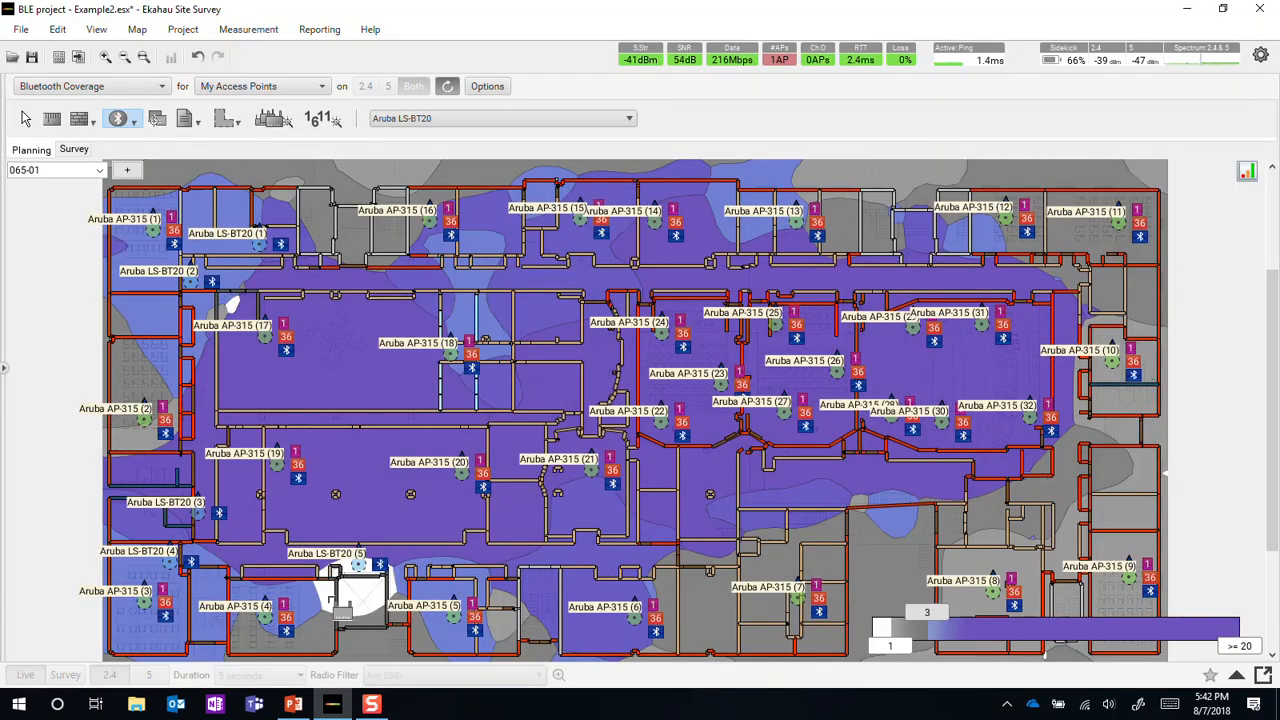
pyautogui.click(338, 604)
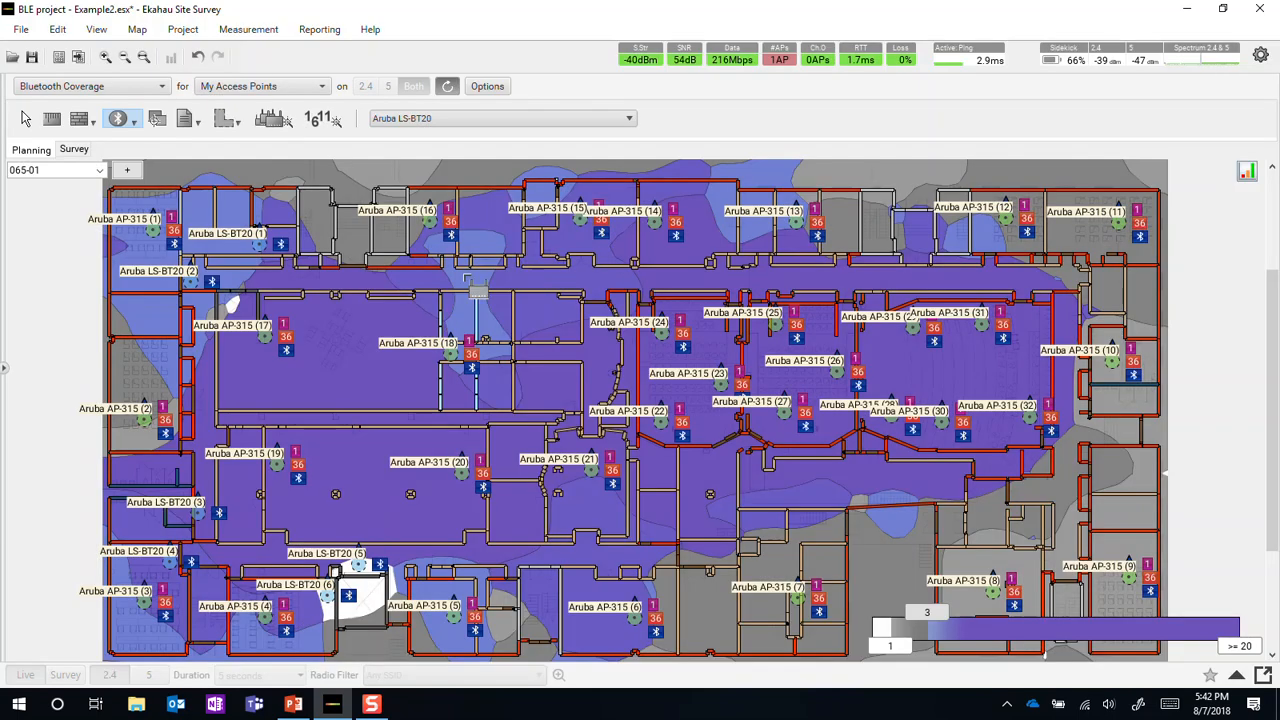
# Review the Bluetooth and Bluetooth Devices sections available in One-Click Reporting, leaving without generating a report.
pyautogui.click(330, 30)
pyautogui.click(330, 53)
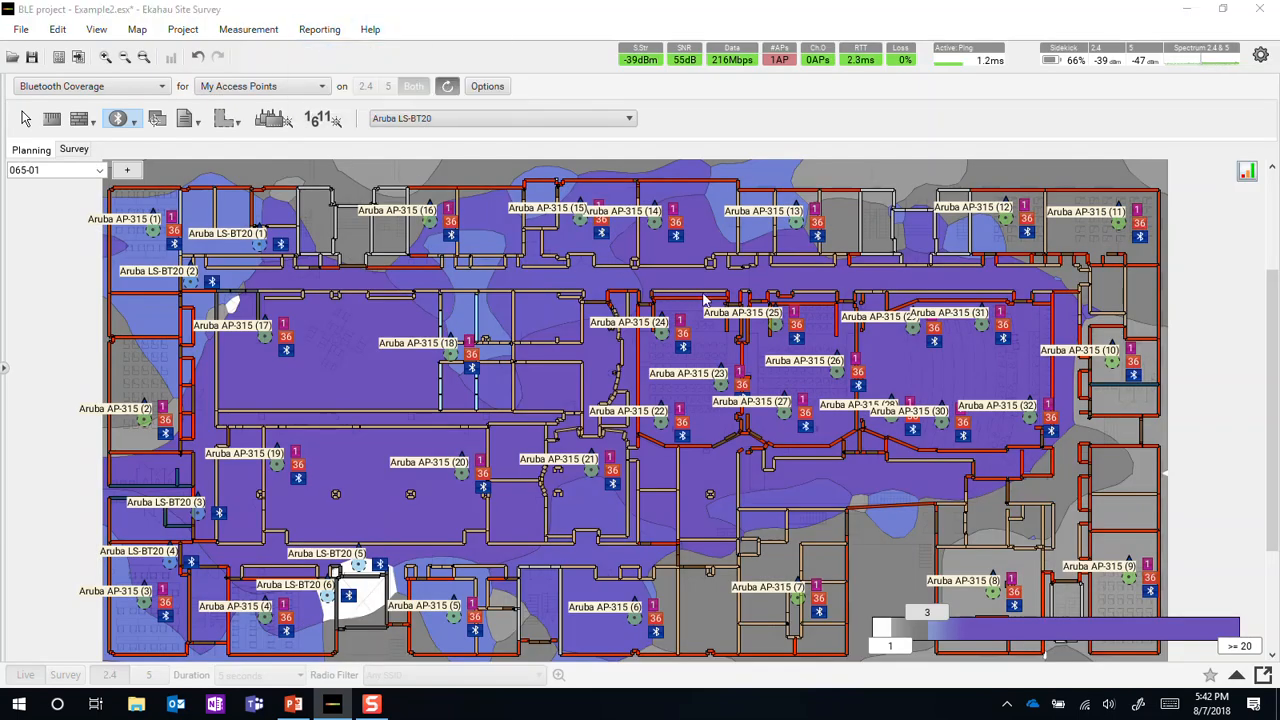
pyautogui.moveTo(1041, 252); pyautogui.dragTo(994, 399)
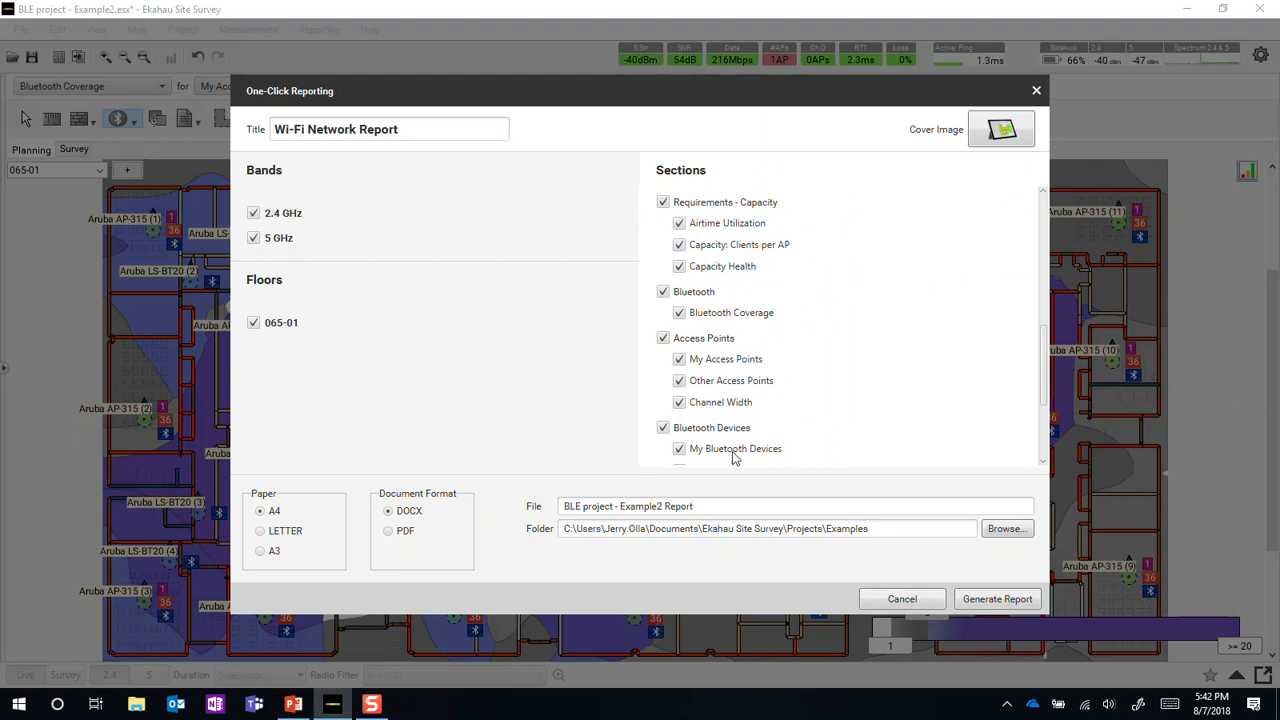
pyautogui.scroll(-1, 698, 428)
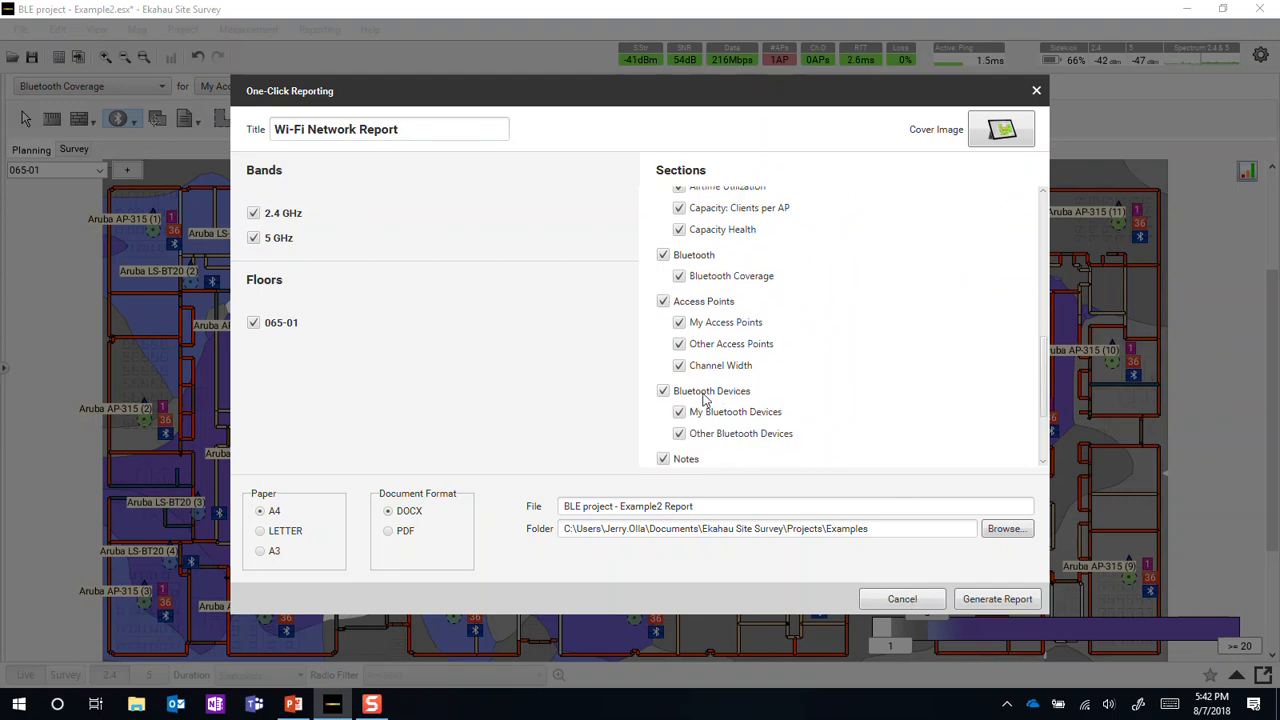
pyautogui.click(901, 599)
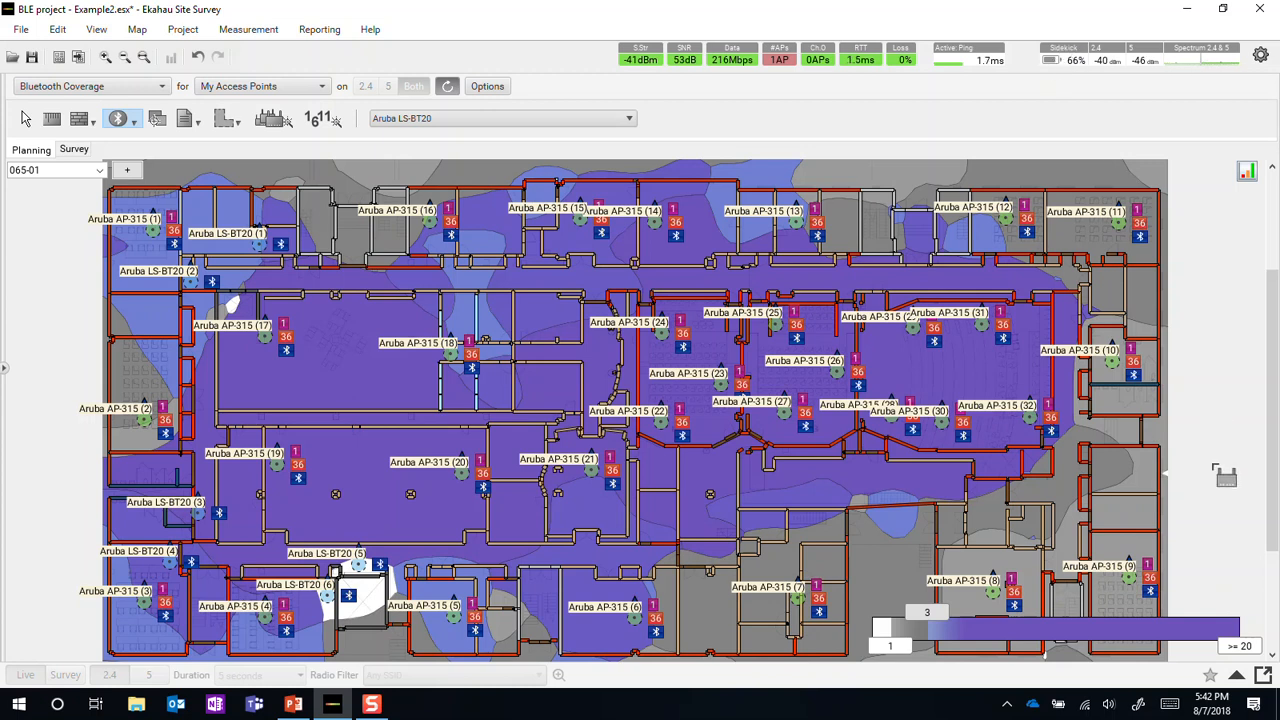
# Show the frequency monitor below the floor plan and enable the Sidekick's experimental interference detection.
pyautogui.moveTo(1179, 620); pyautogui.dragTo(692, 377)
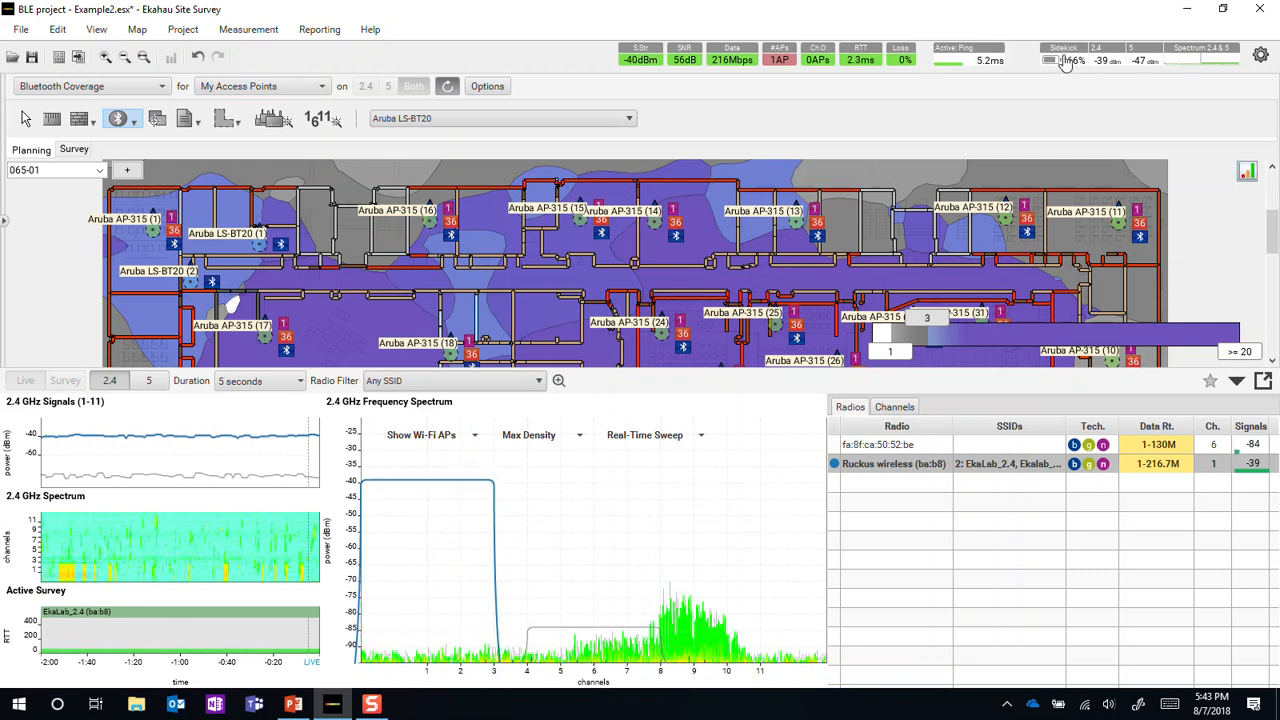
pyautogui.click(1067, 62)
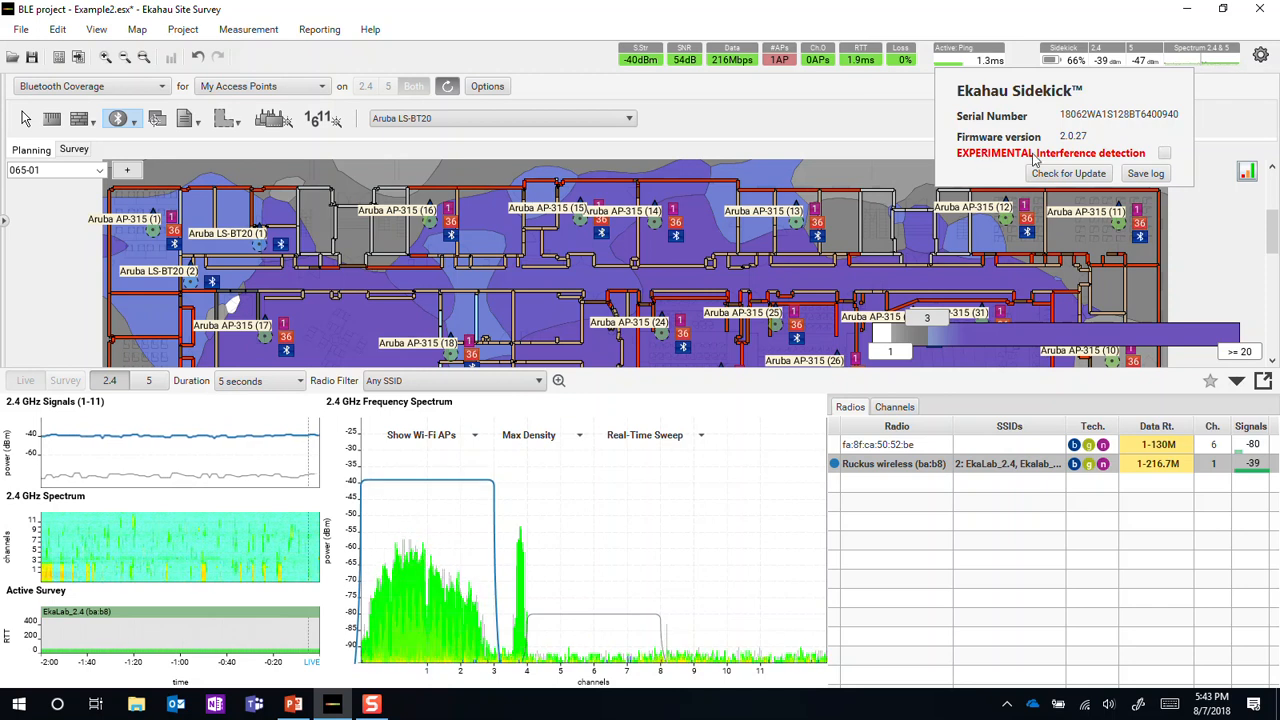
pyautogui.click(1163, 154)
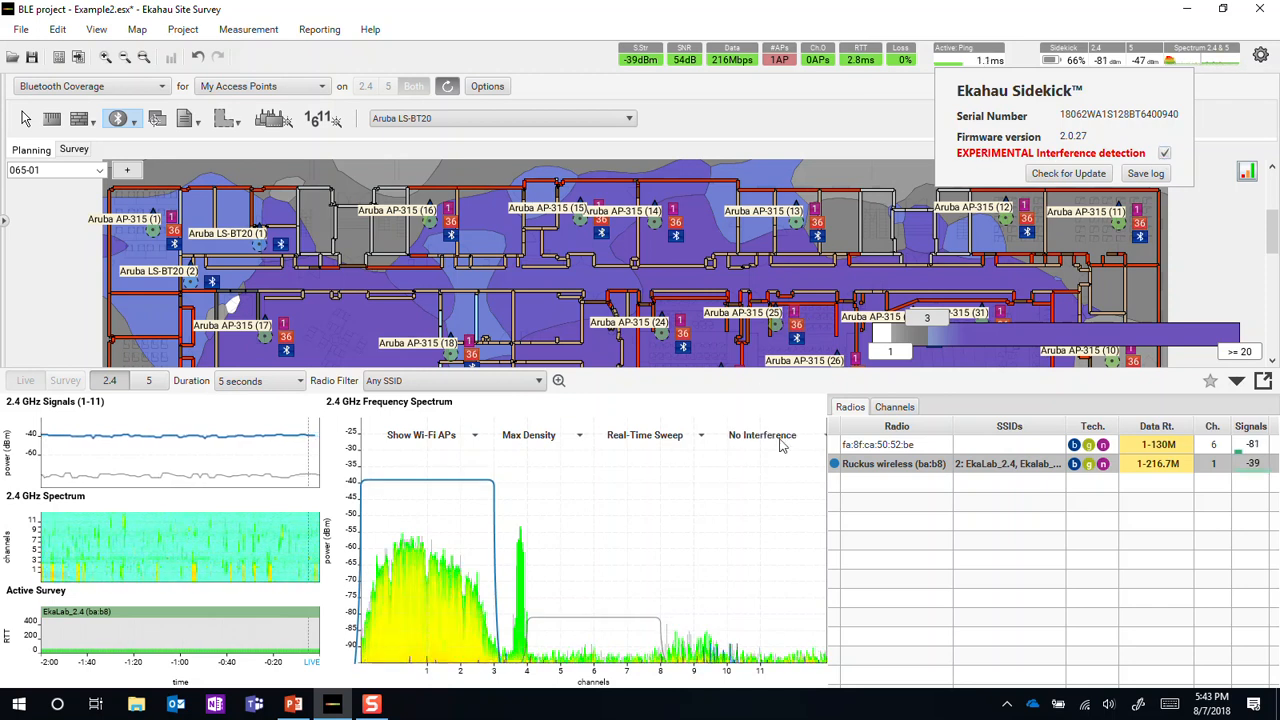
# Try the Show Interference option on the 2.4 GHz frequency spectrum, and return it to No Interference.
pyautogui.click(776, 440)
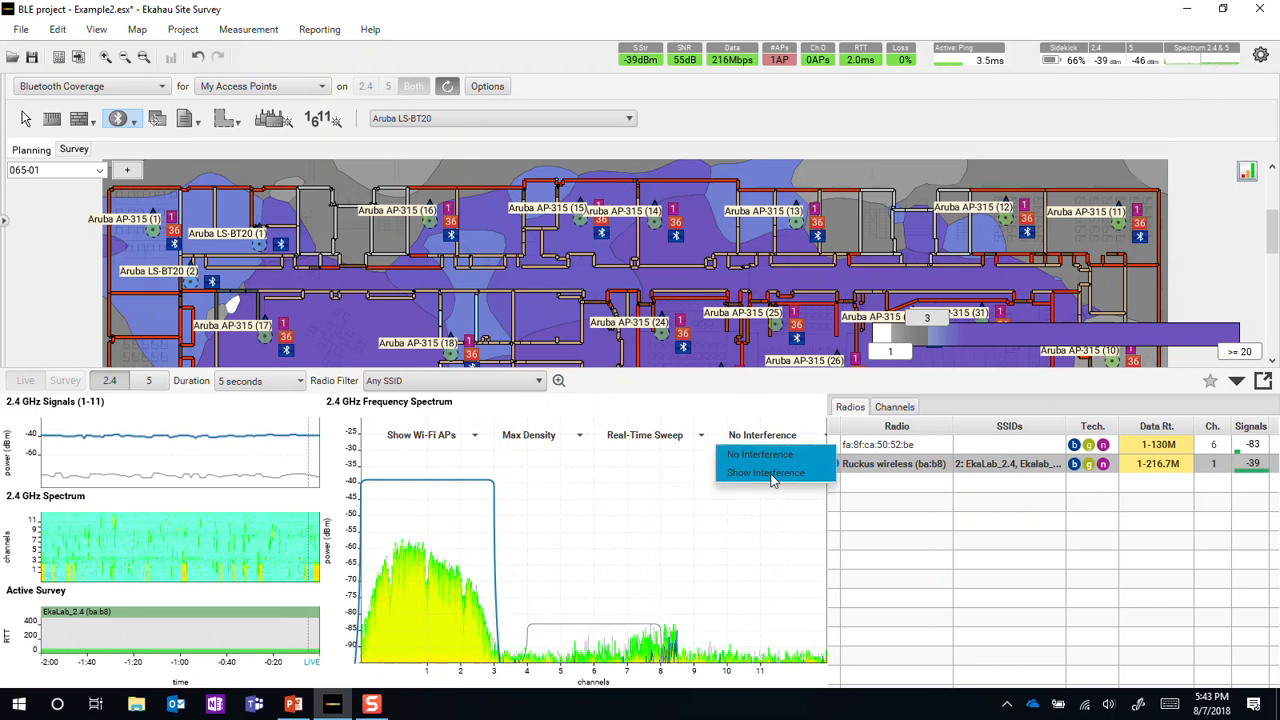
pyautogui.click(757, 481)
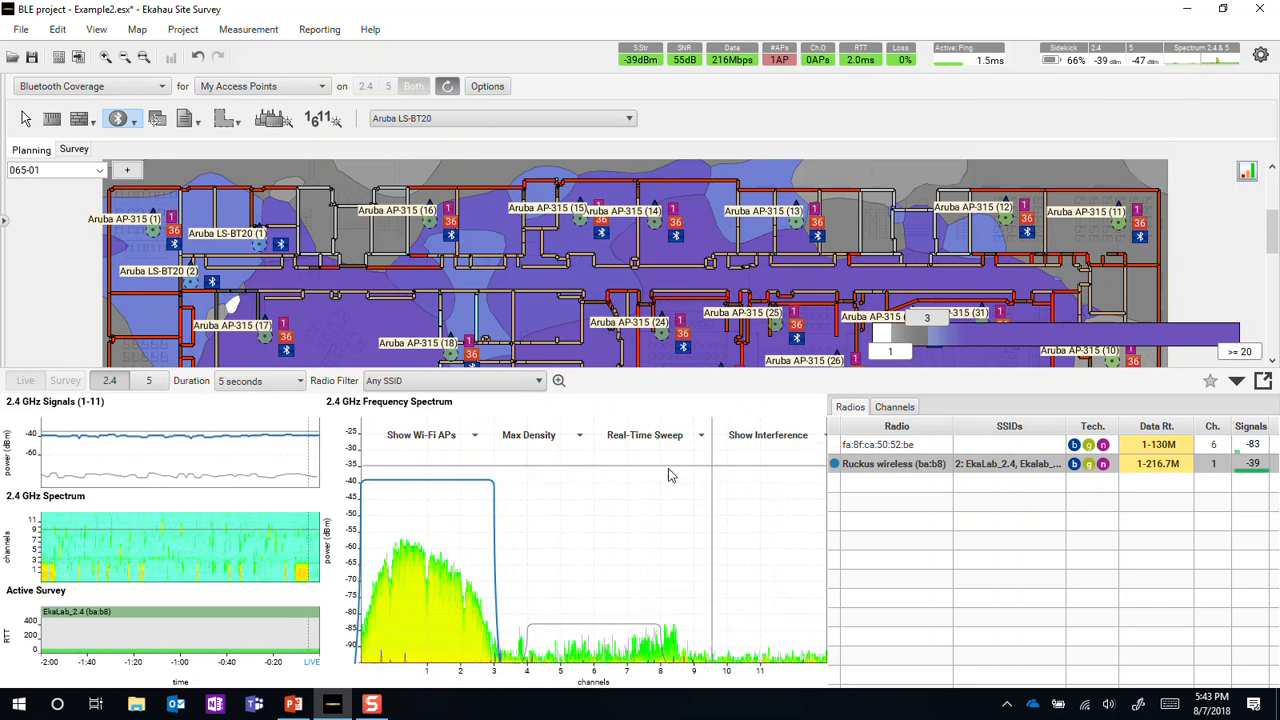
pyautogui.click(752, 441)
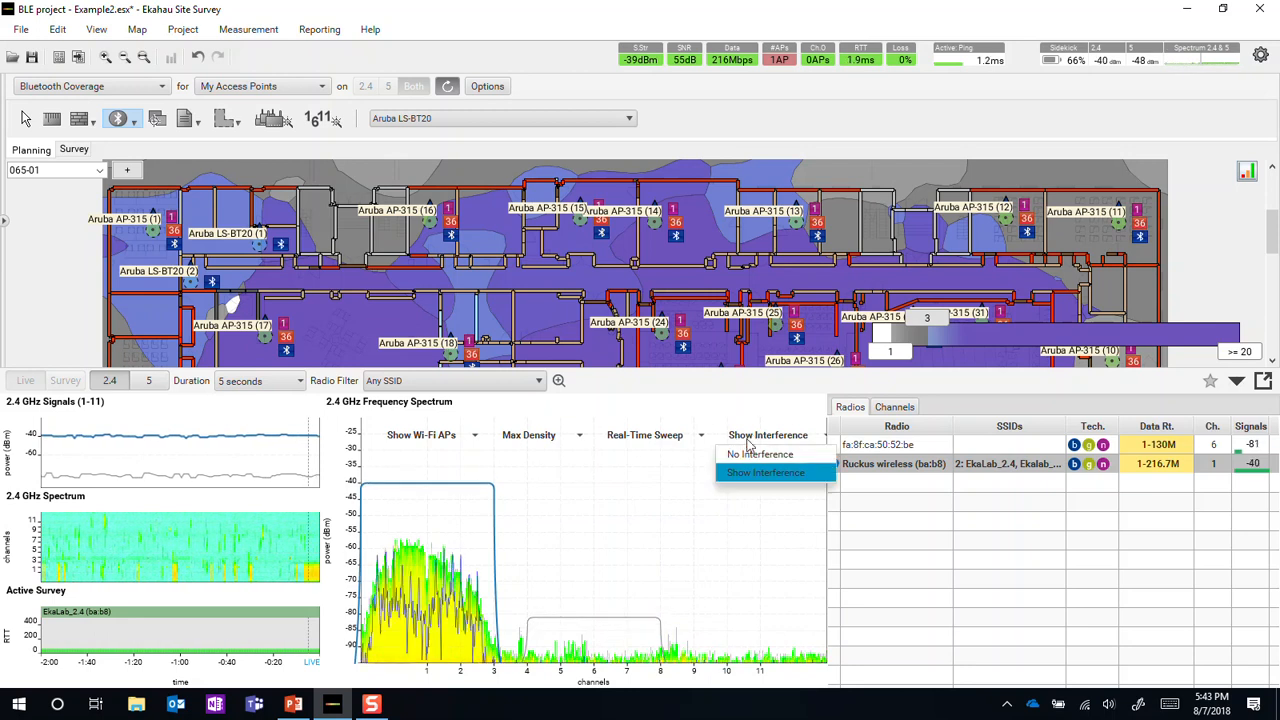
pyautogui.click(751, 451)
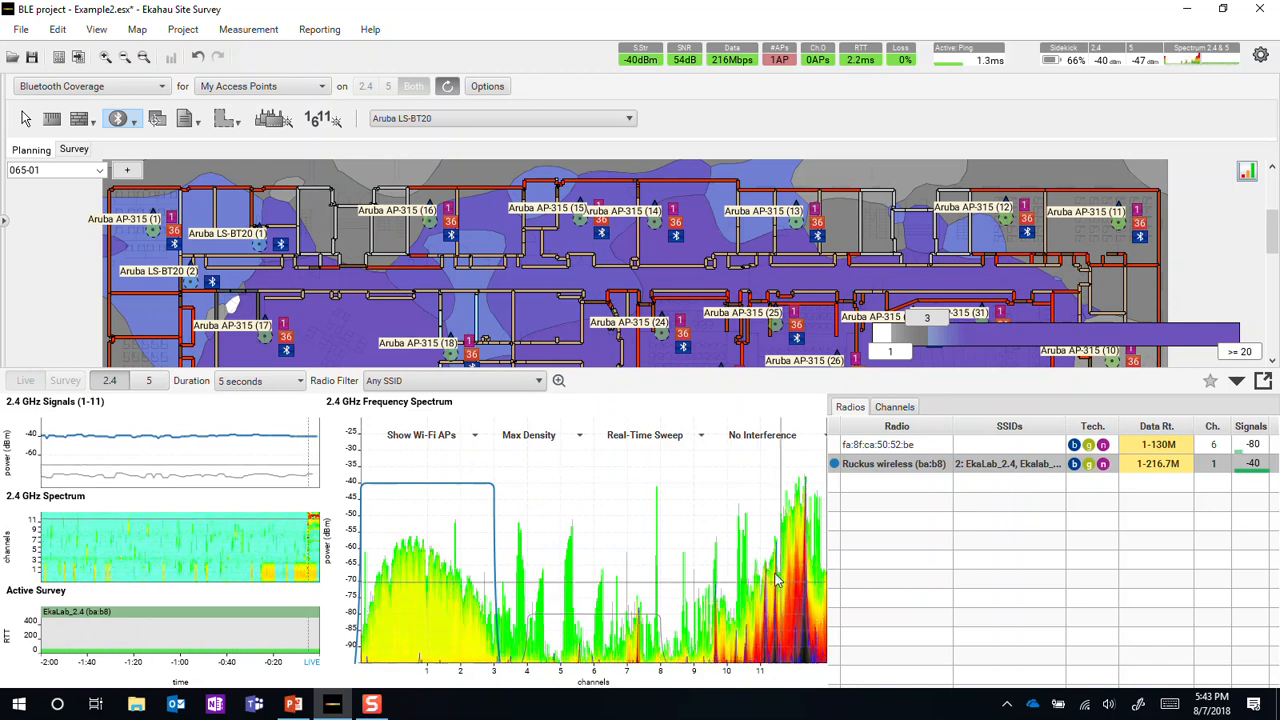
# Detach the frequency monitor into its own window and set its 2.4 GHz frequency spectrum to Show Interference.
pyautogui.click(1263, 381)
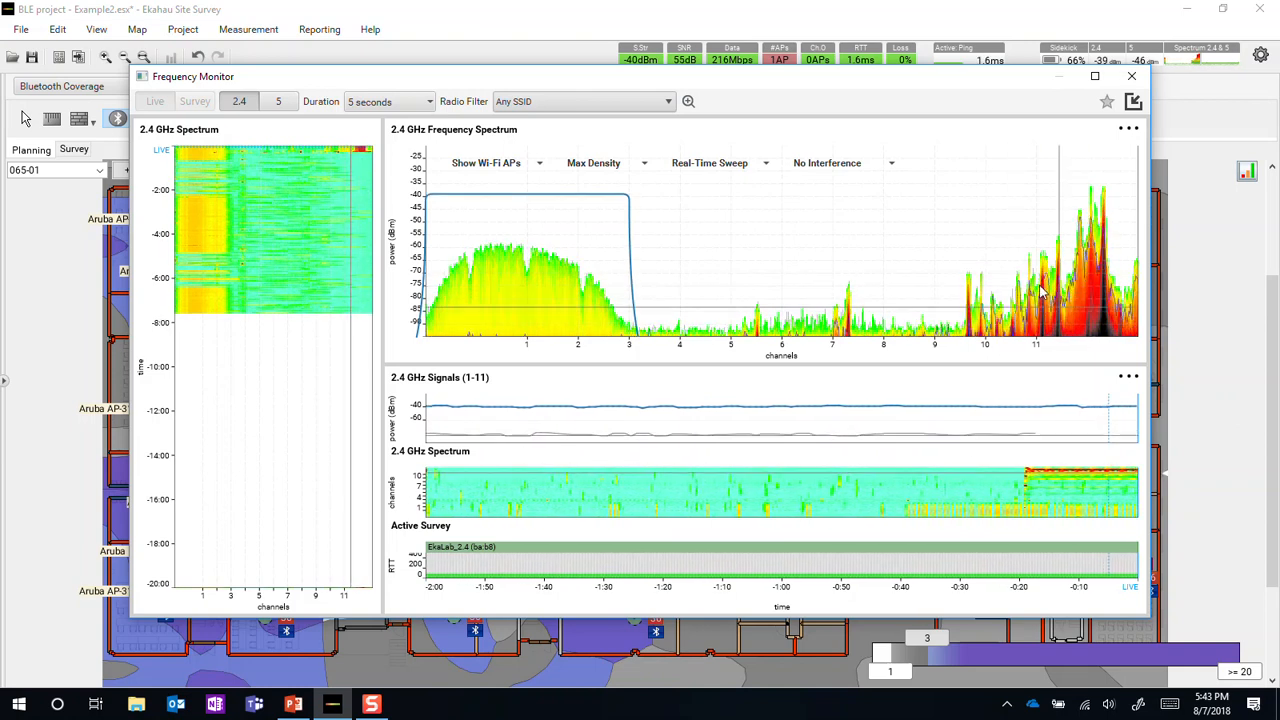
pyautogui.click(822, 171)
pyautogui.click(816, 200)
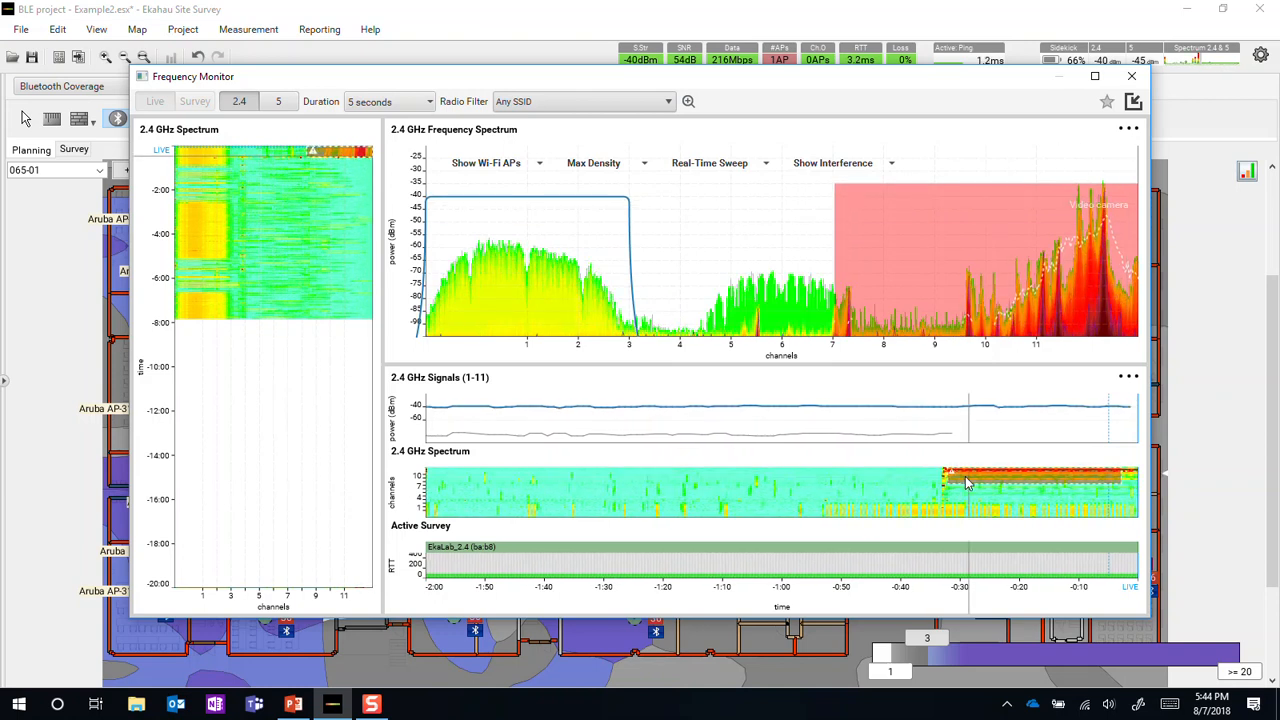
# Examine the interference regions marked in the 2.4 GHz spectrum history to identify their source devices.
pyautogui.moveTo(966, 483)
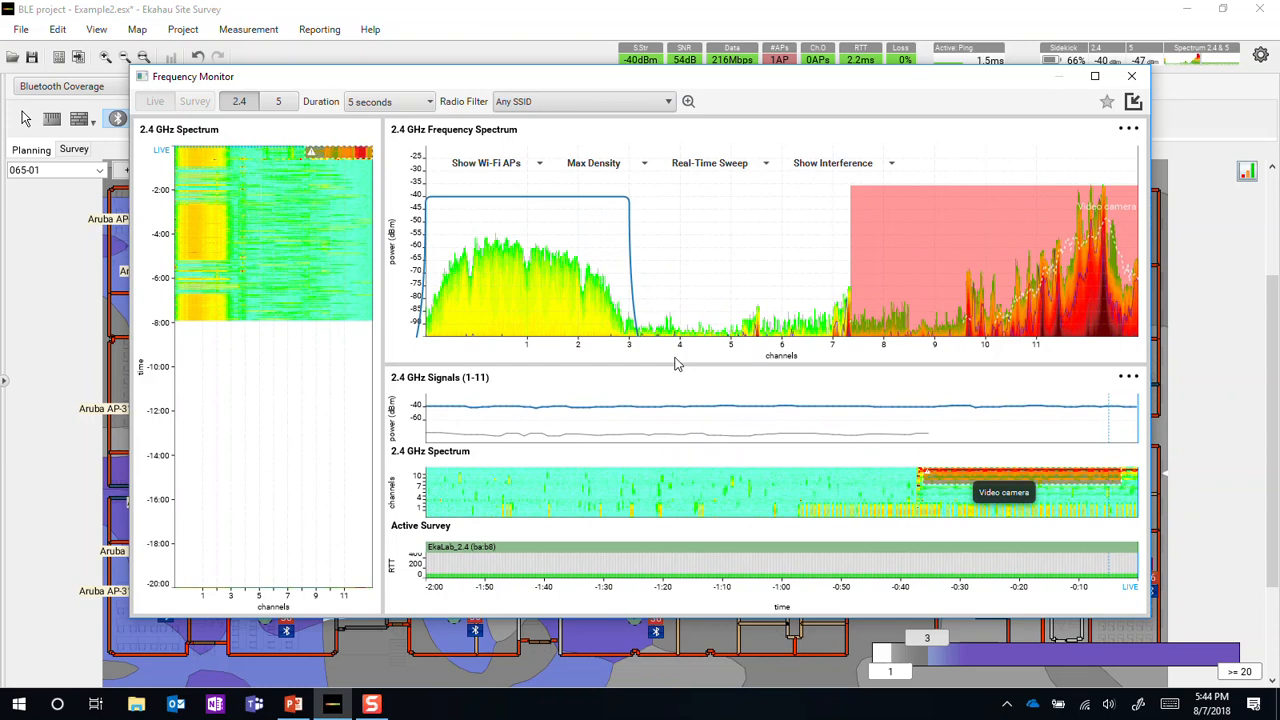
pyautogui.moveTo(335, 158)
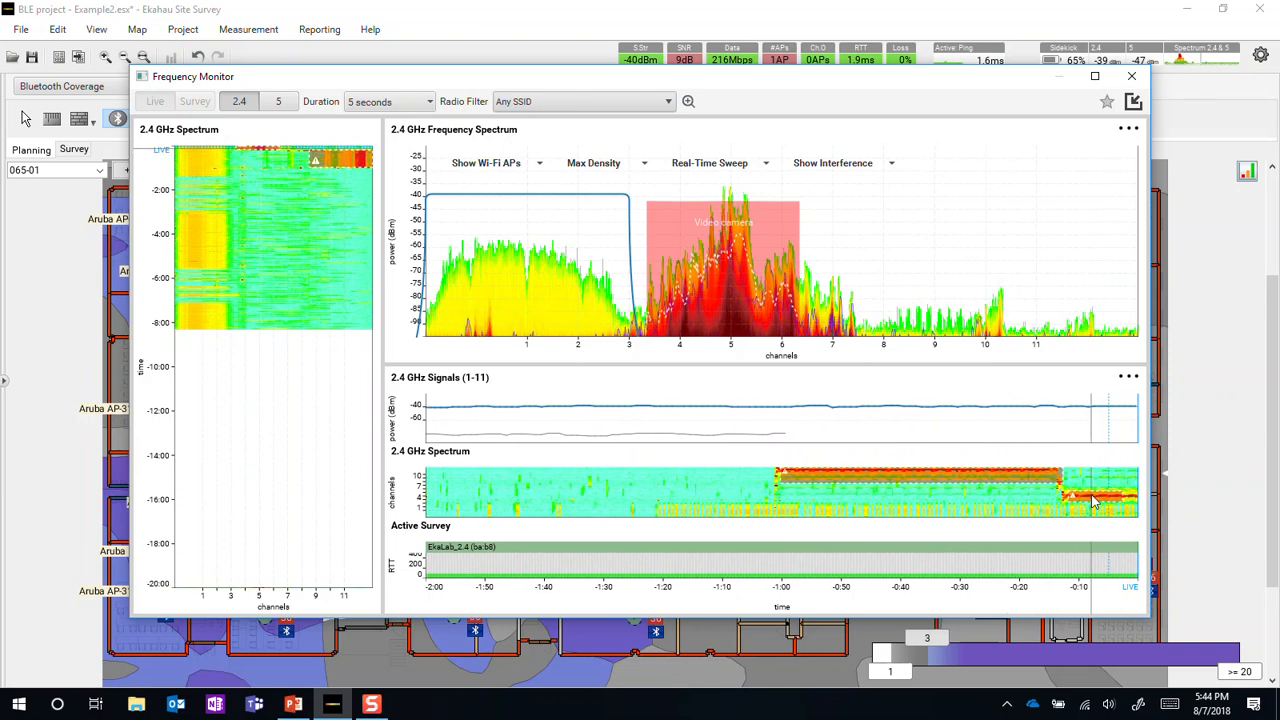
pyautogui.moveTo(1090, 503)
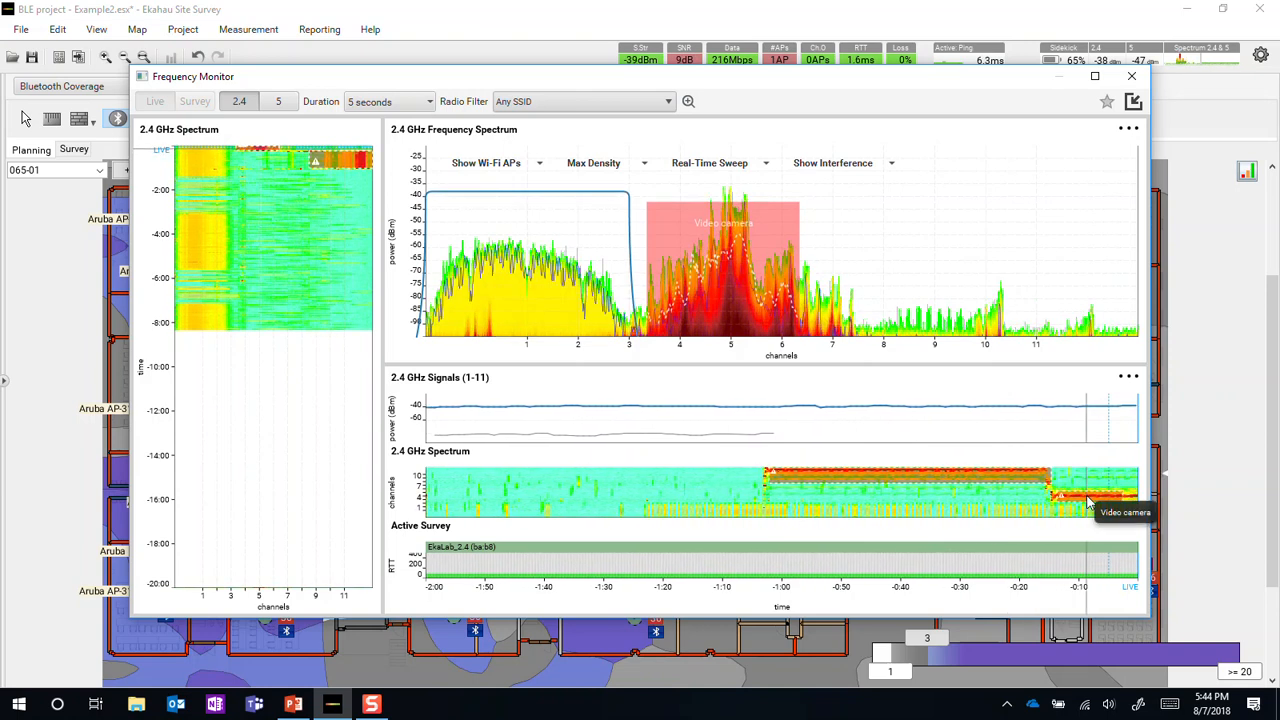